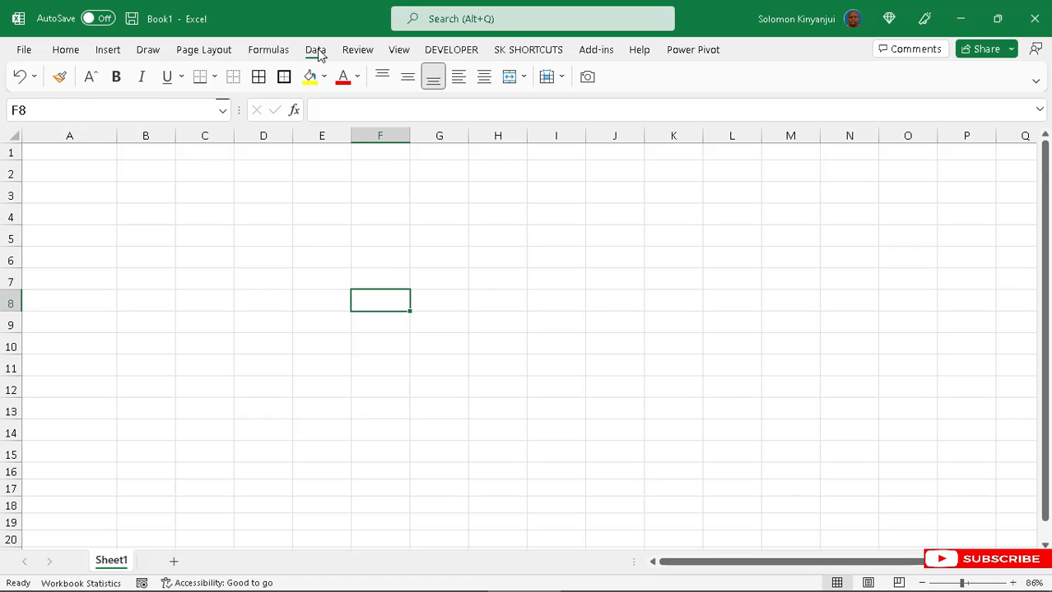
Look through the full gallery of available data types
{"action": "left_click", "coordinate": [316, 51]}
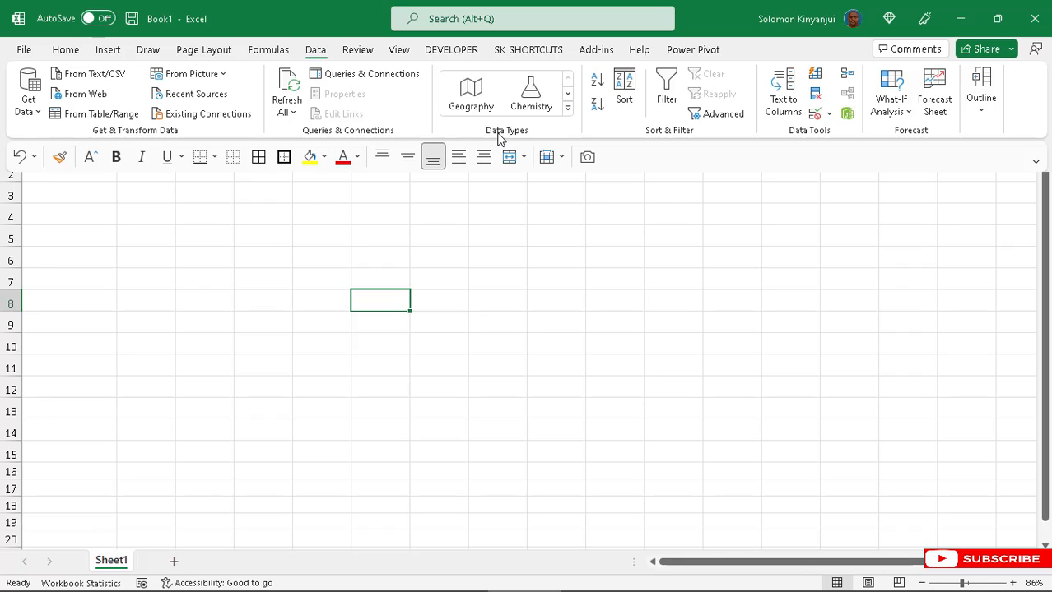
{"action": "left_click", "coordinate": [568, 109]}
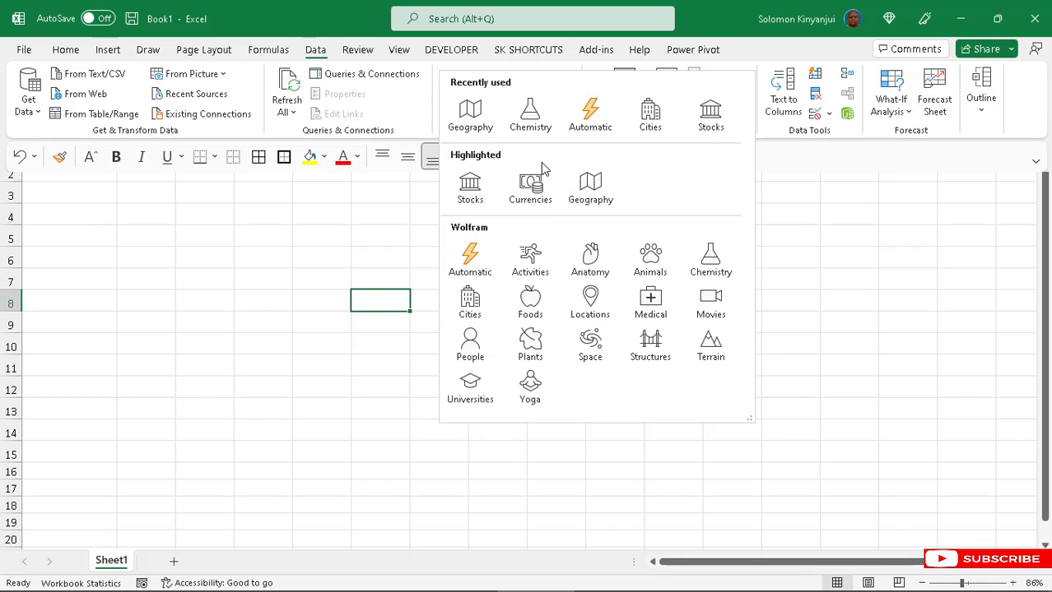
{"action": "left_click", "coordinate": [105, 199]}
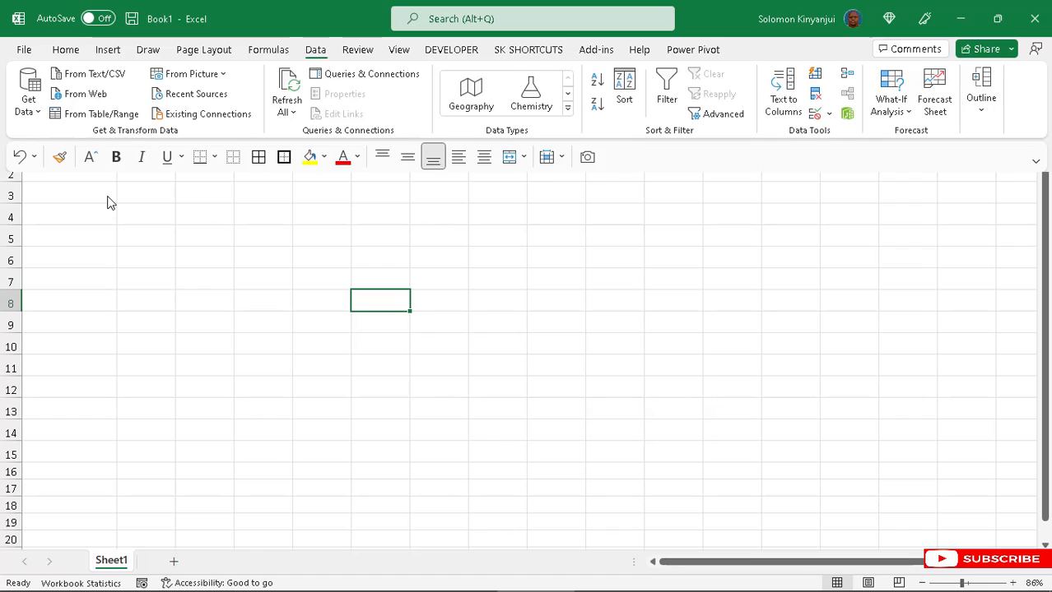
{"action": "left_click", "coordinate": [34, 189]}
Enter the header Country in A1 and list Kenya, Ethiopia and UK below it in A2 to A4
{"action": "left_click", "coordinate": [39, 149]}
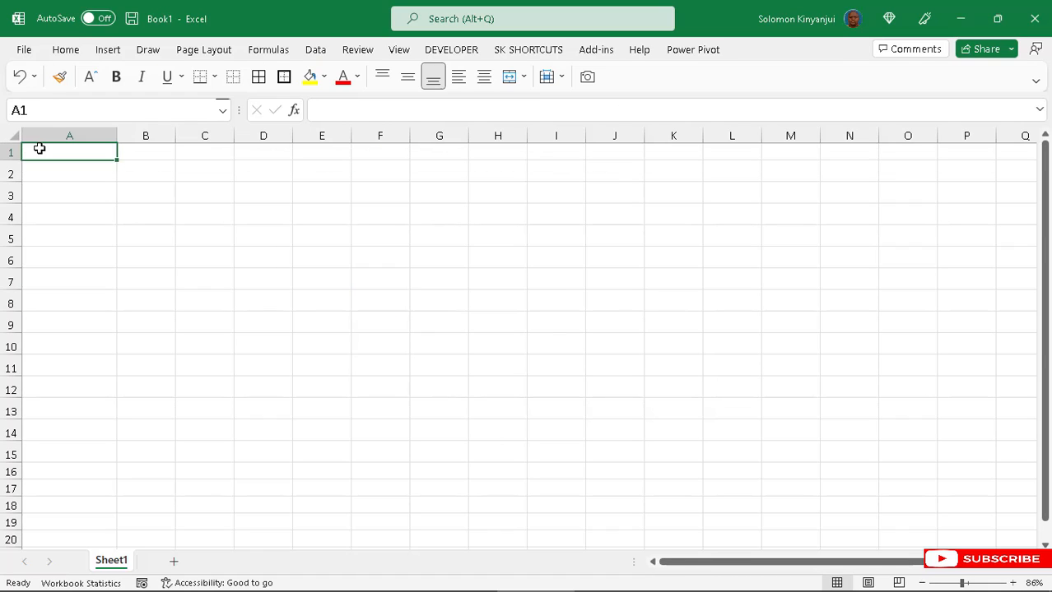
{"action": "type", "text": "Country"}
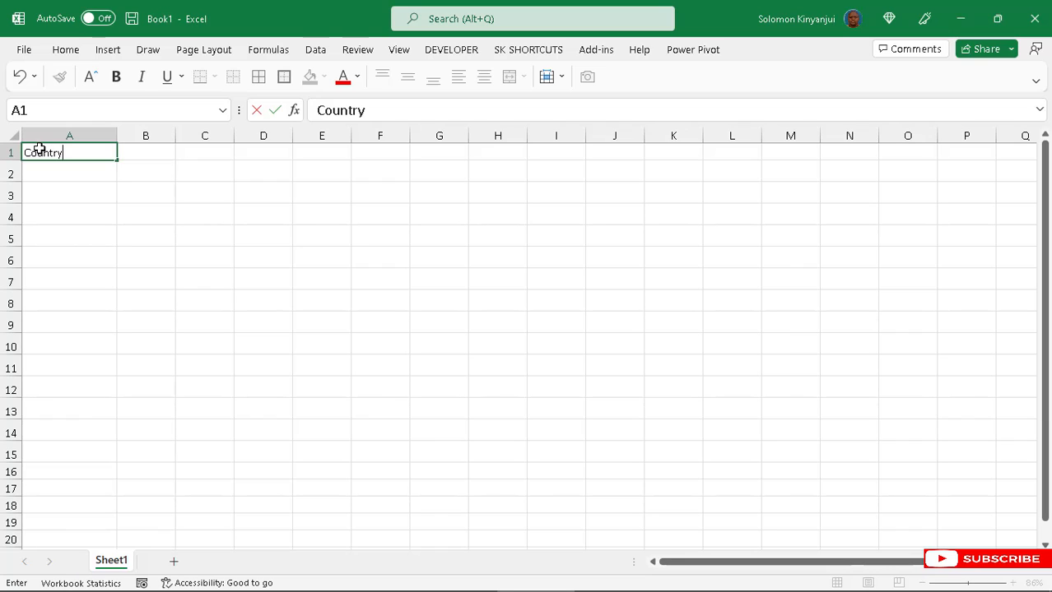
{"action": "key", "text": "Return"}
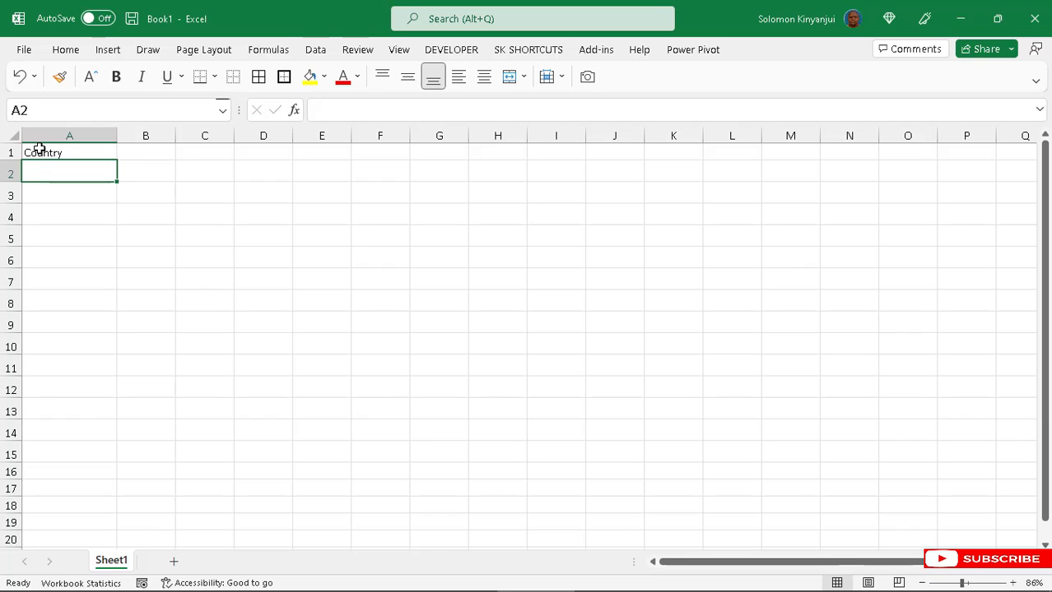
{"action": "type", "text": "Kenya"}
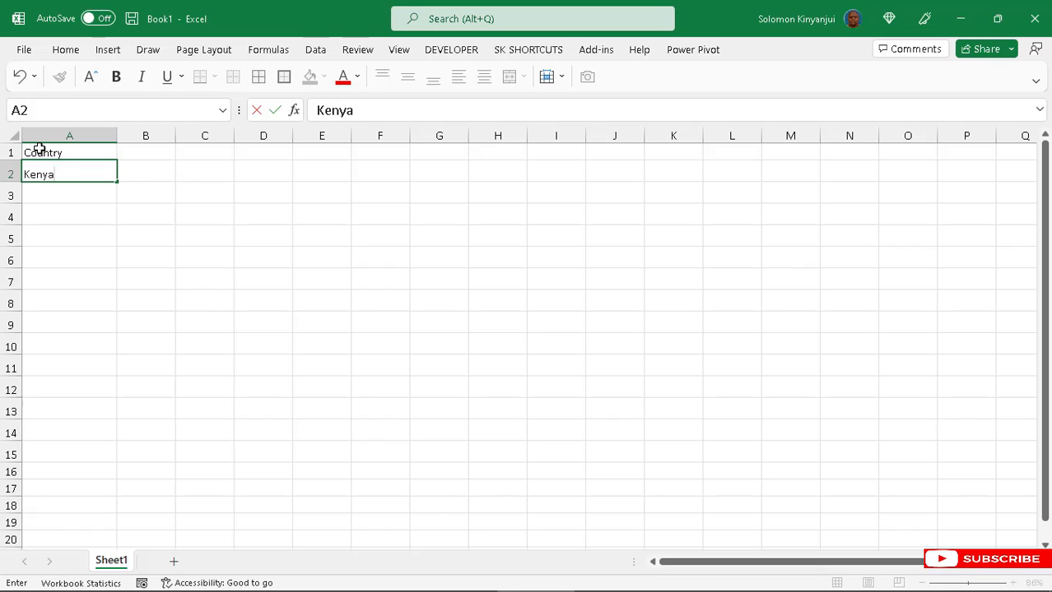
{"action": "key", "text": "Return"}
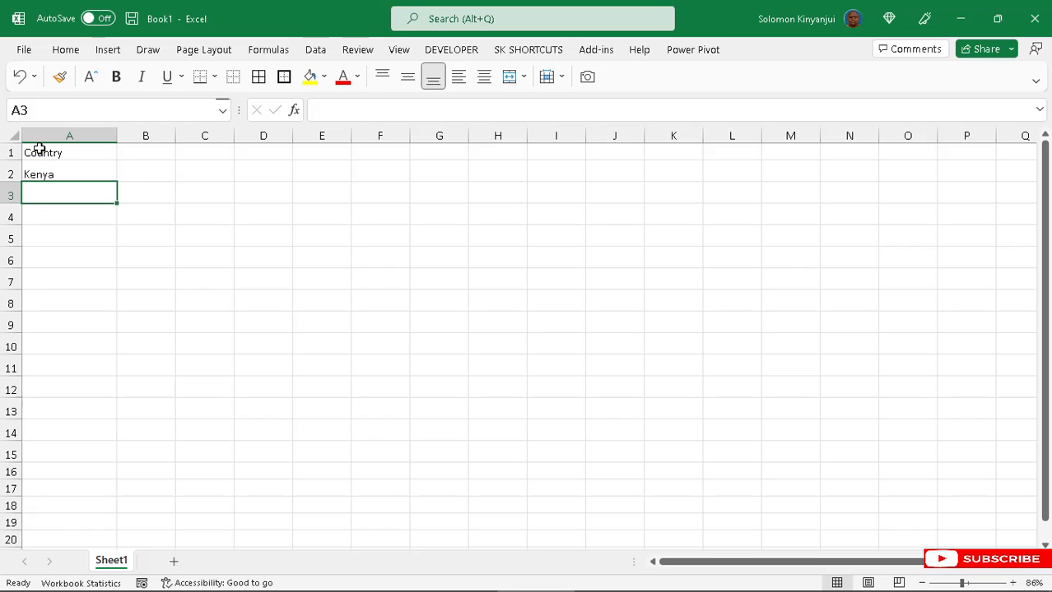
{"action": "type", "text": "Ethio"}
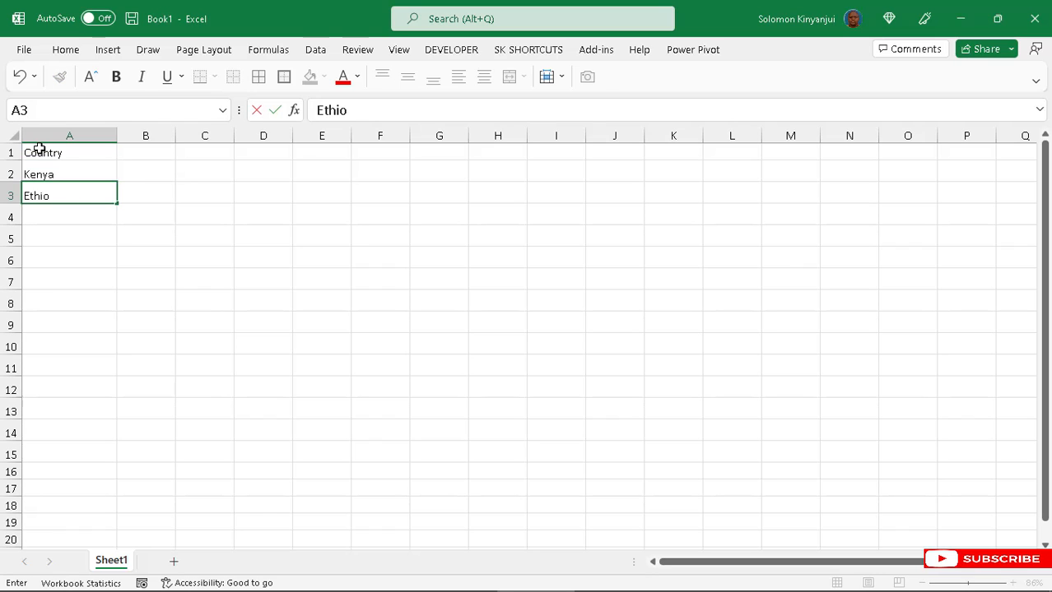
{"action": "type", "text": "pia"}
{"action": "key", "text": "Return"}
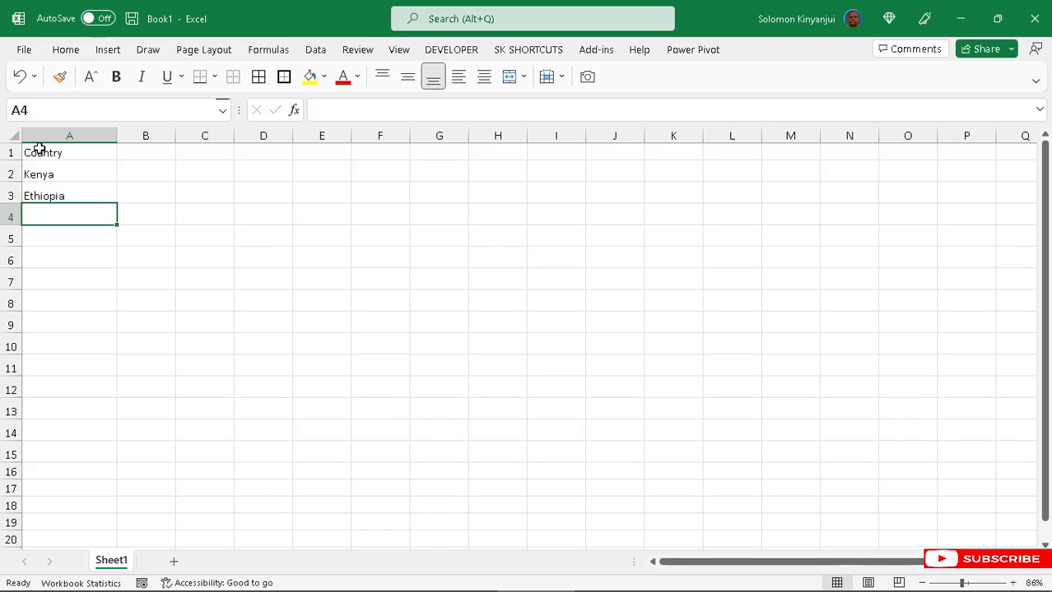
{"action": "type", "text": "U"}
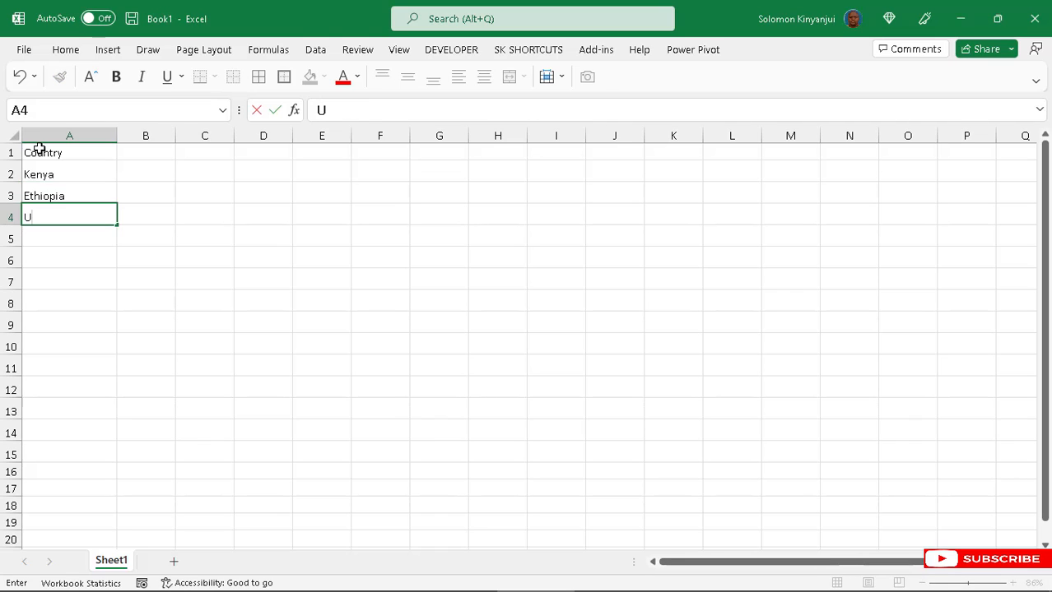
{"action": "type", "text": "K"}
{"action": "key", "text": "Return"}
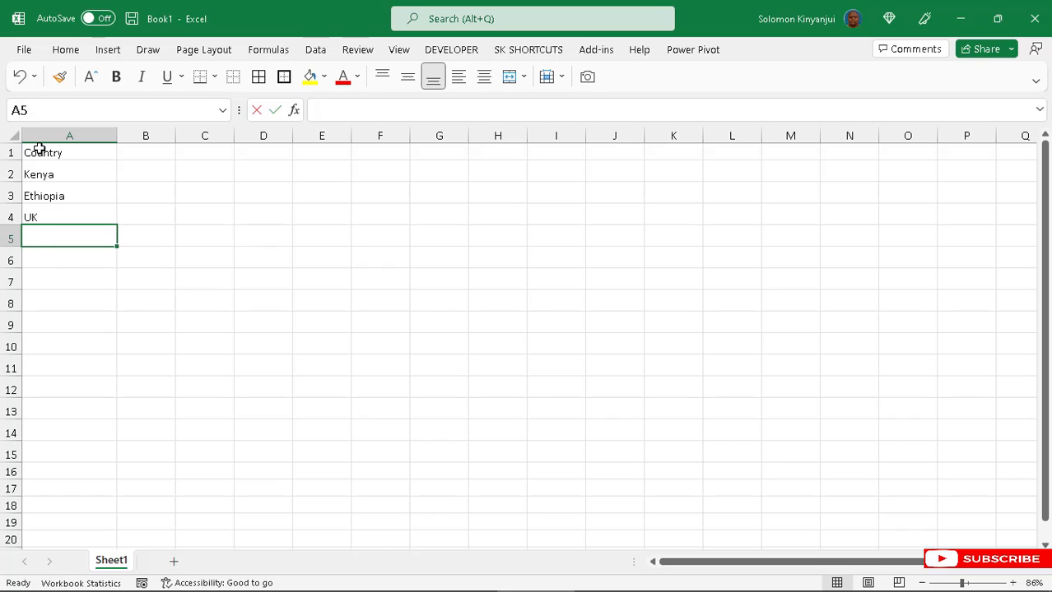
Continue the country list with USA, Ghana, Israel and Germany in A5 to A8
{"action": "type", "text": "USA"}
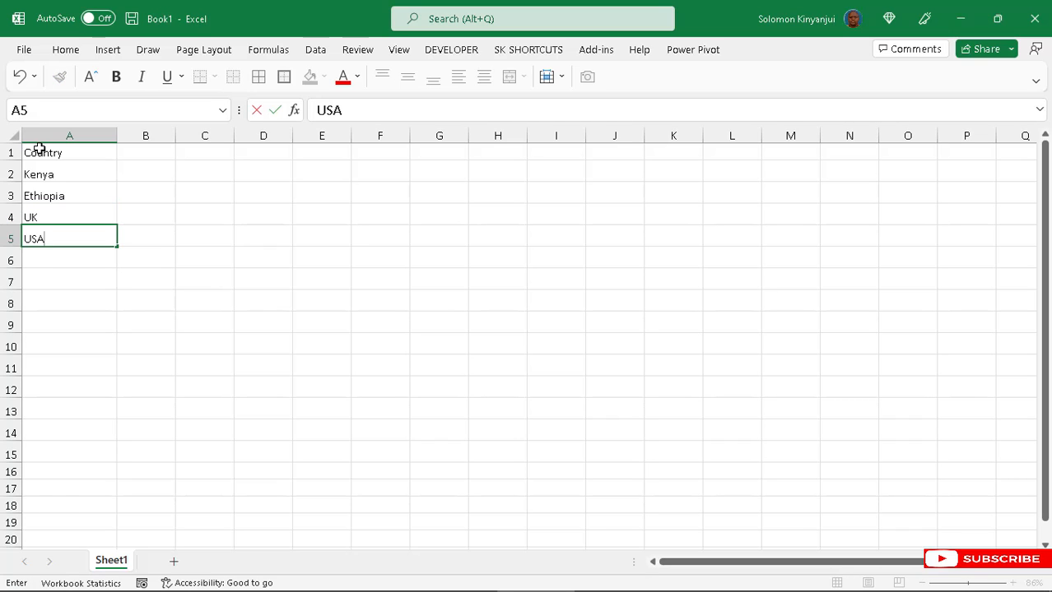
{"action": "key", "text": "Return"}
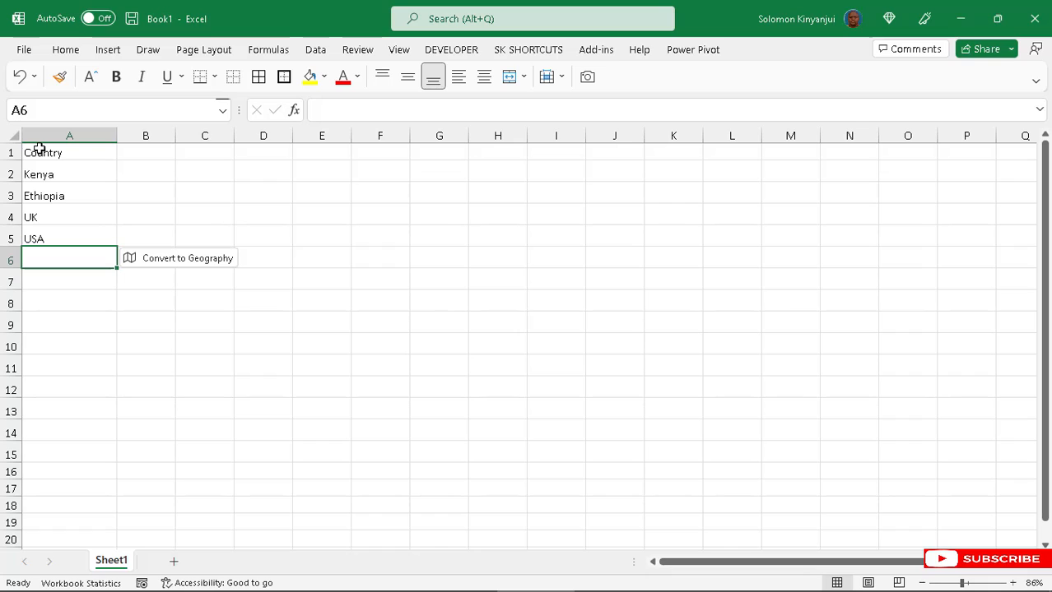
{"action": "type", "text": "Gh"}
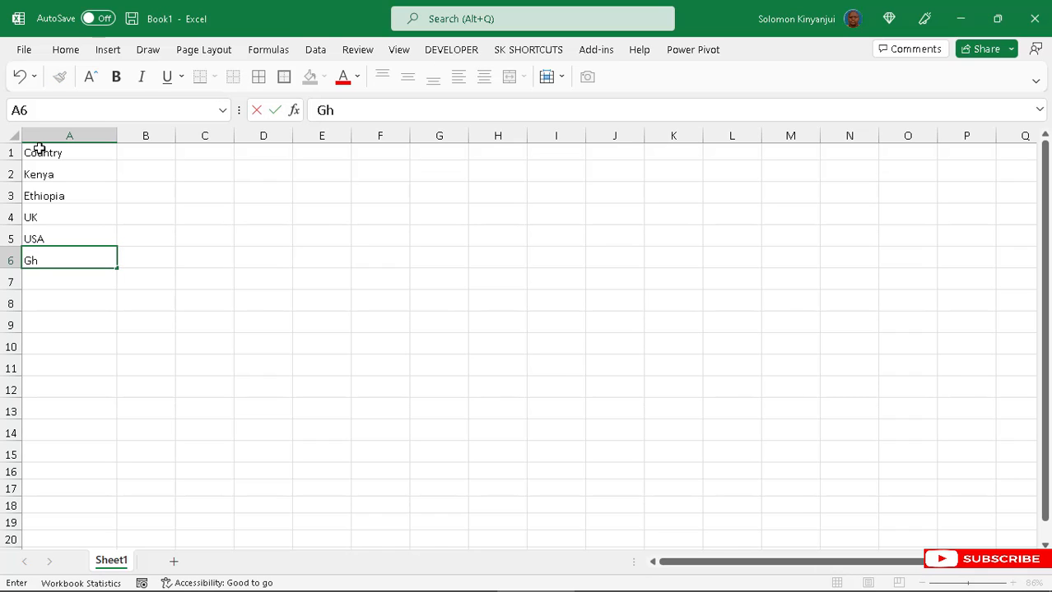
{"action": "type", "text": "ana"}
{"action": "key", "text": "Return"}
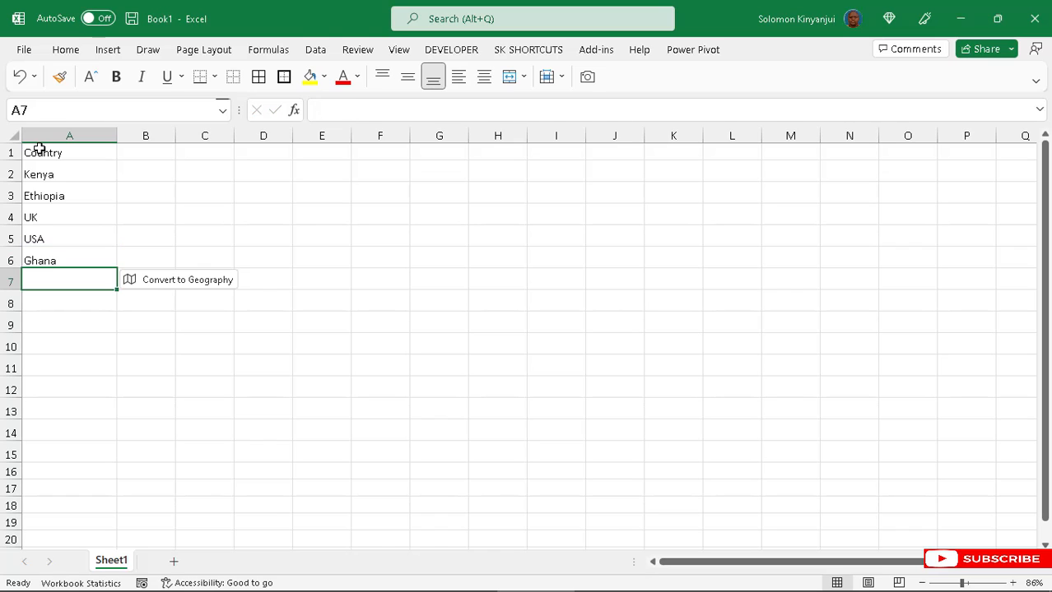
{"action": "type", "text": "Israel"}
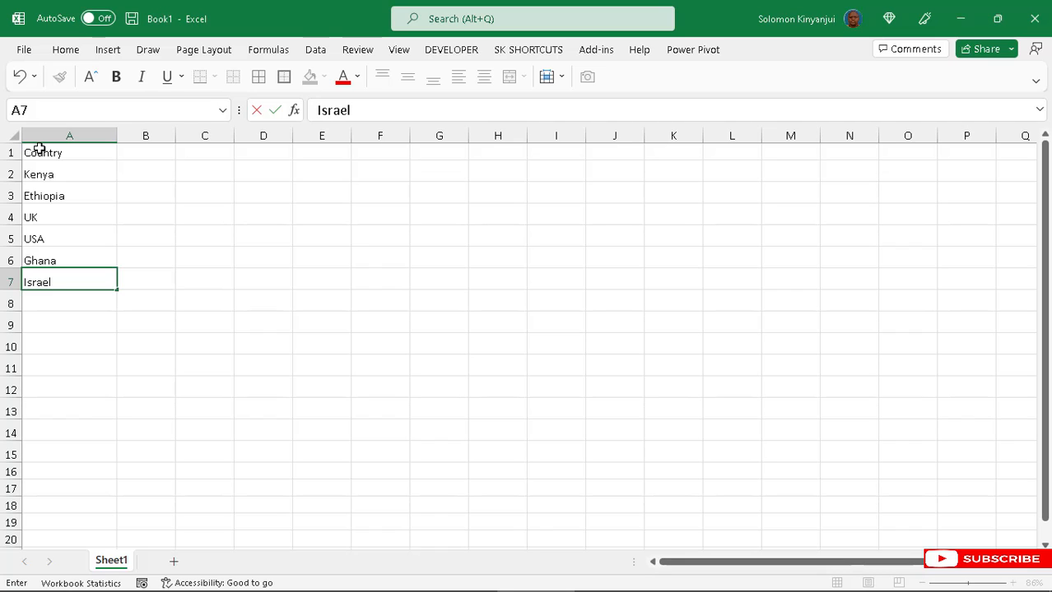
{"action": "key", "text": "Return"}
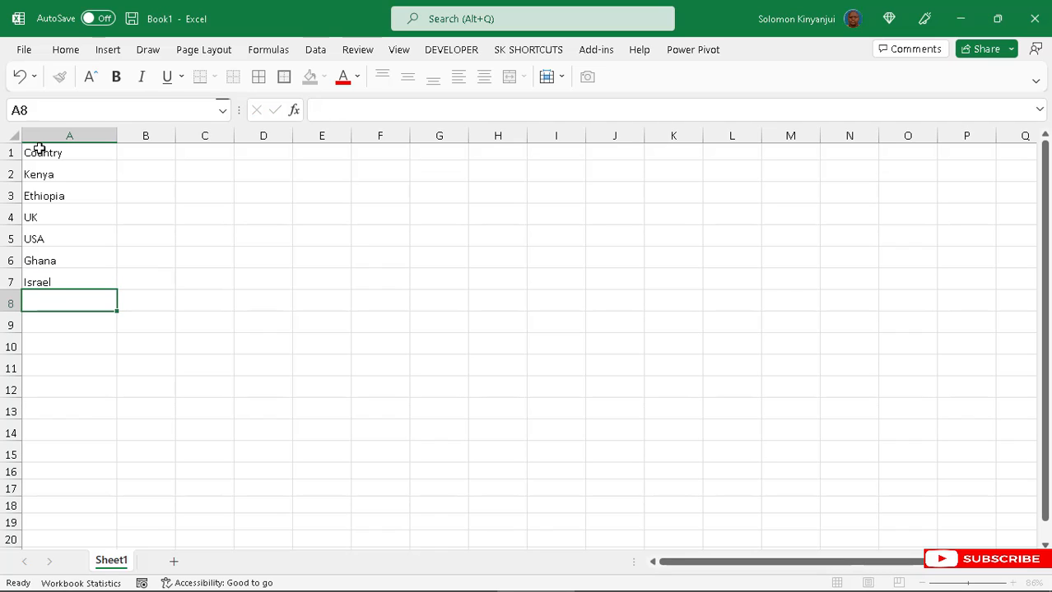
{"action": "type", "text": "Germany"}
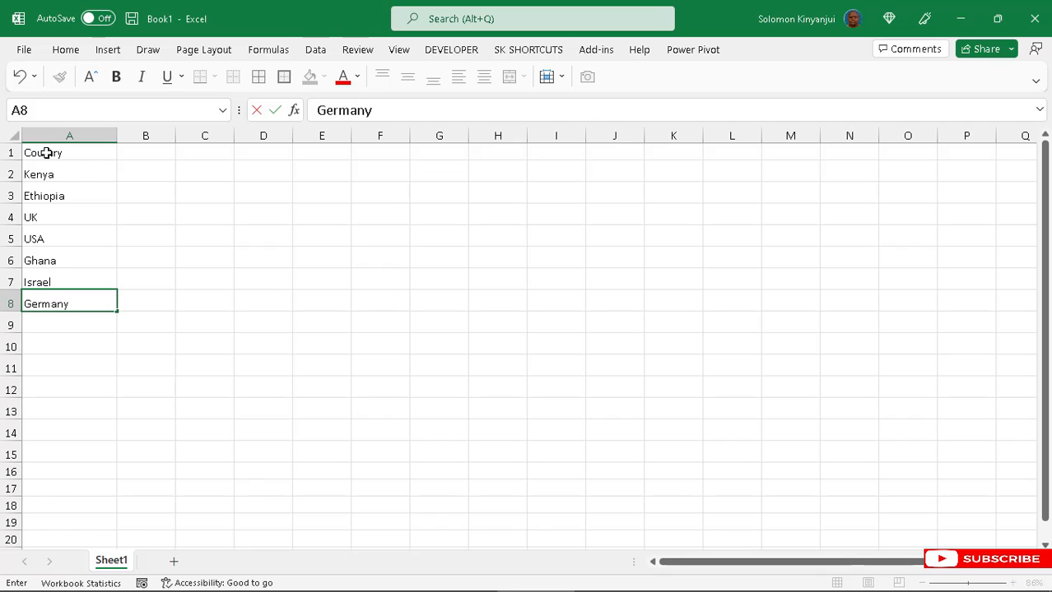
{"action": "left_click", "coordinate": [104, 155]}
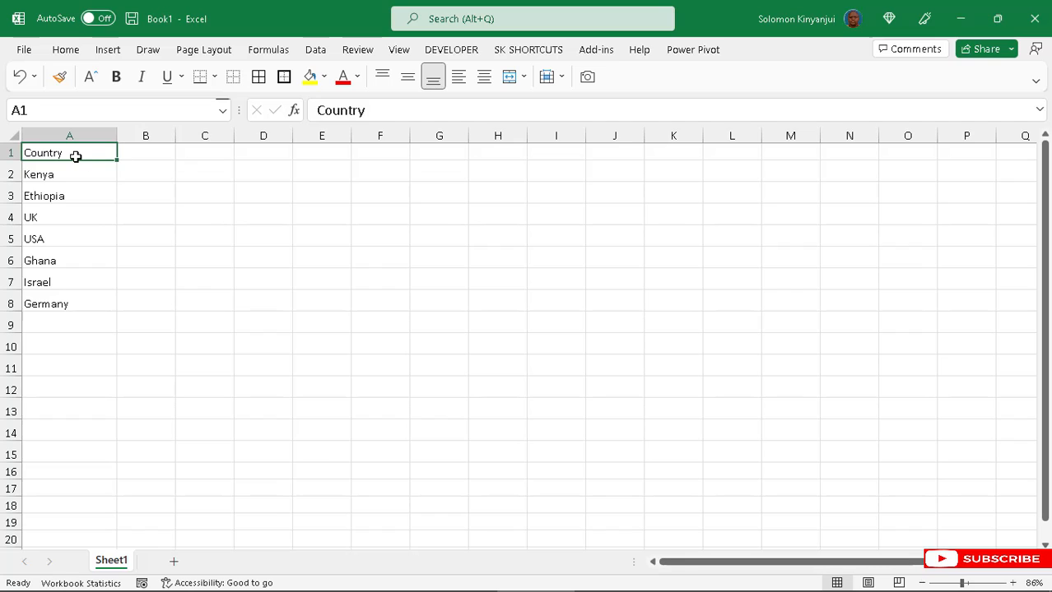
Turn the range A1:A8 into a table whose first row is the header
{"action": "left_click_drag", "start_coordinate": [75, 155], "coordinate": [86, 304]}
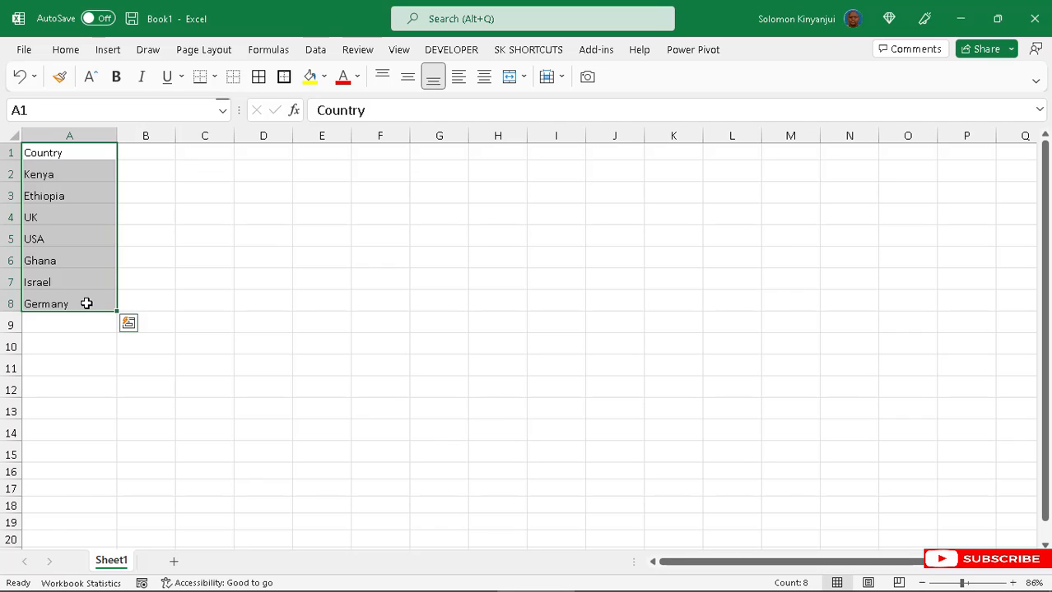
{"action": "key", "text": "ctrl+t"}
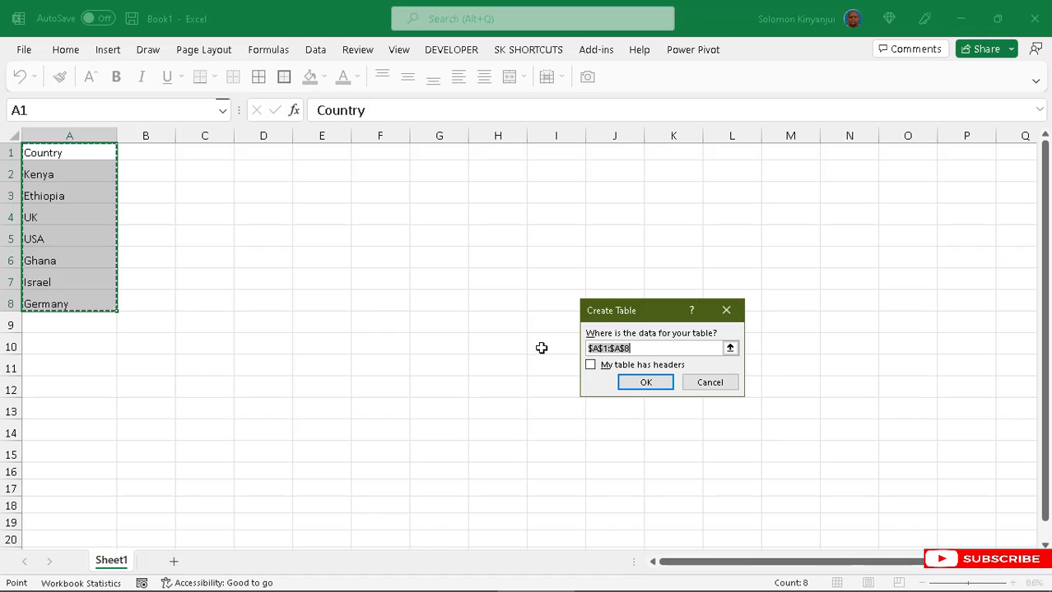
{"action": "left_click", "coordinate": [590, 365]}
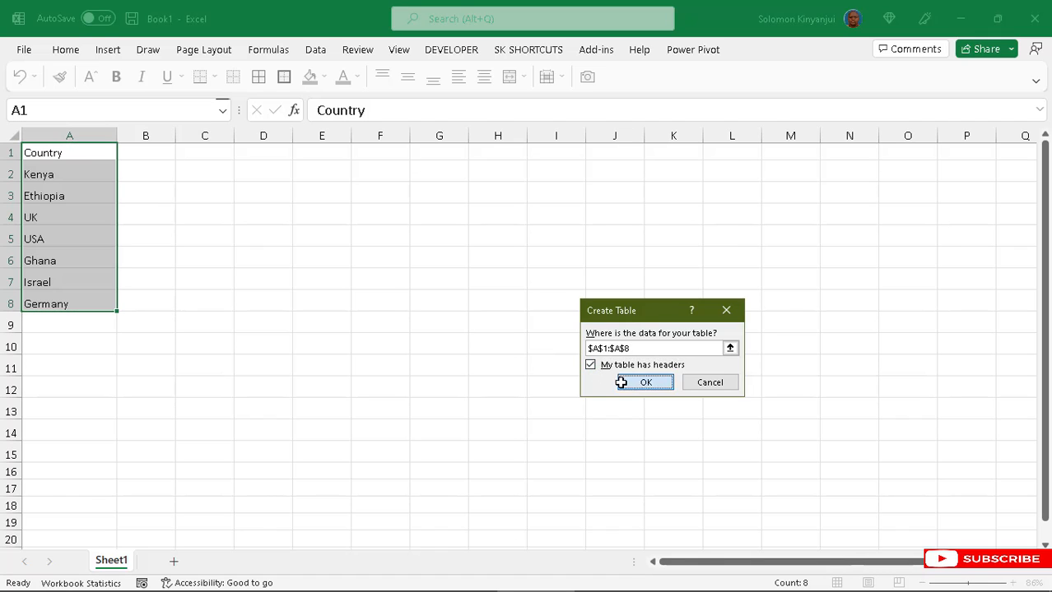
{"action": "left_click", "coordinate": [645, 383]}
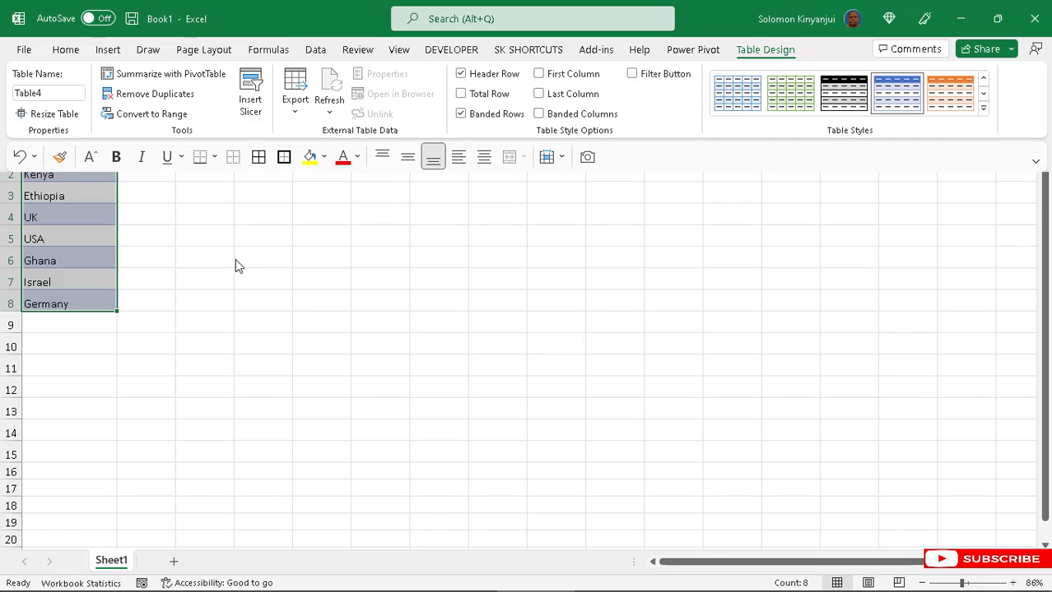
{"action": "left_click", "coordinate": [139, 188]}
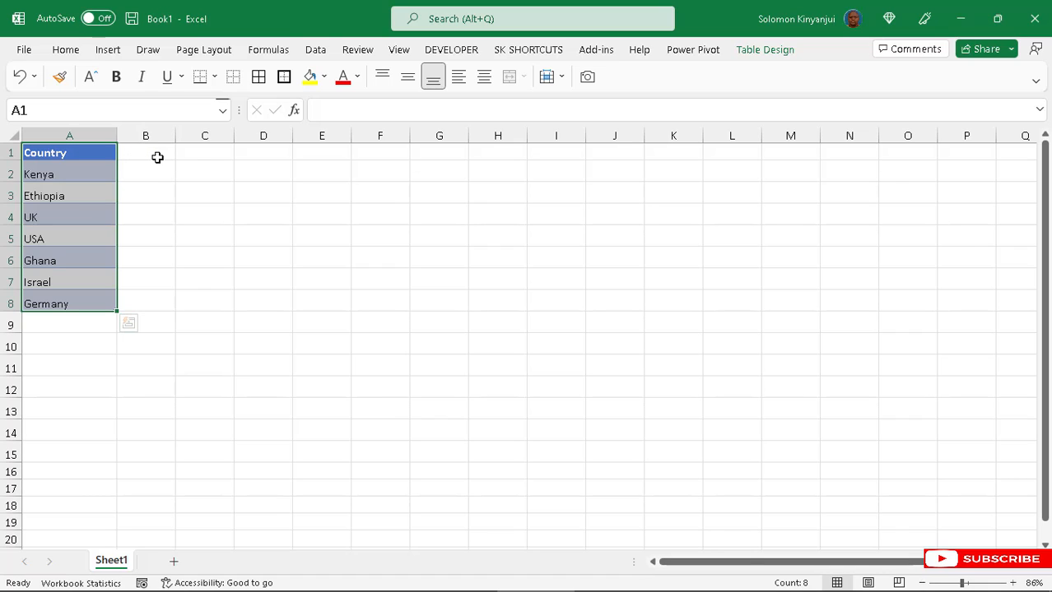
Convert the country names in A2:A8 to the Geography data type
{"action": "left_click", "coordinate": [90, 173]}
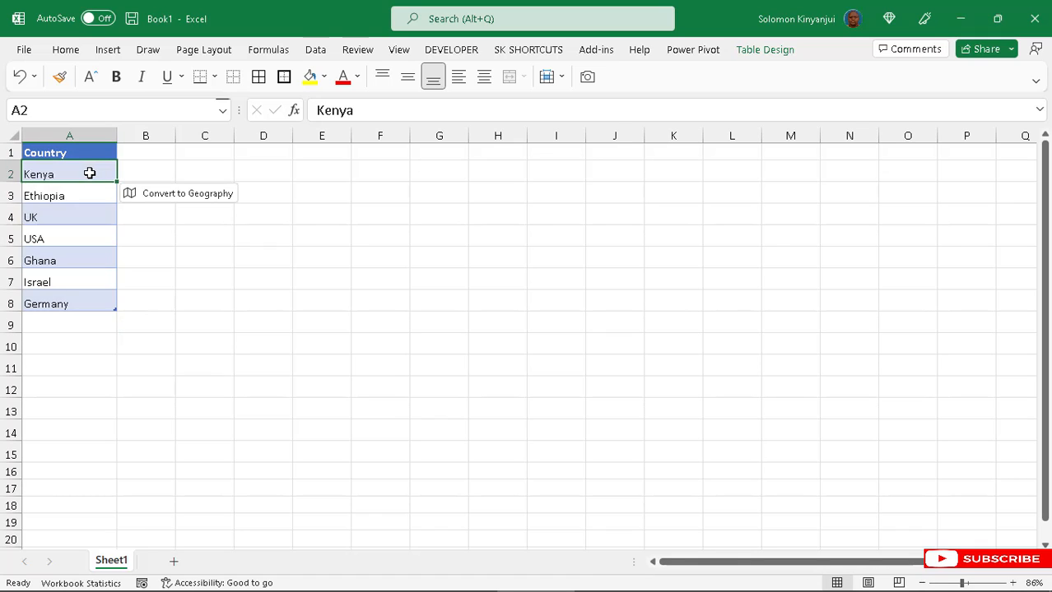
{"action": "left_click_drag", "start_coordinate": [89, 173], "coordinate": [101, 304]}
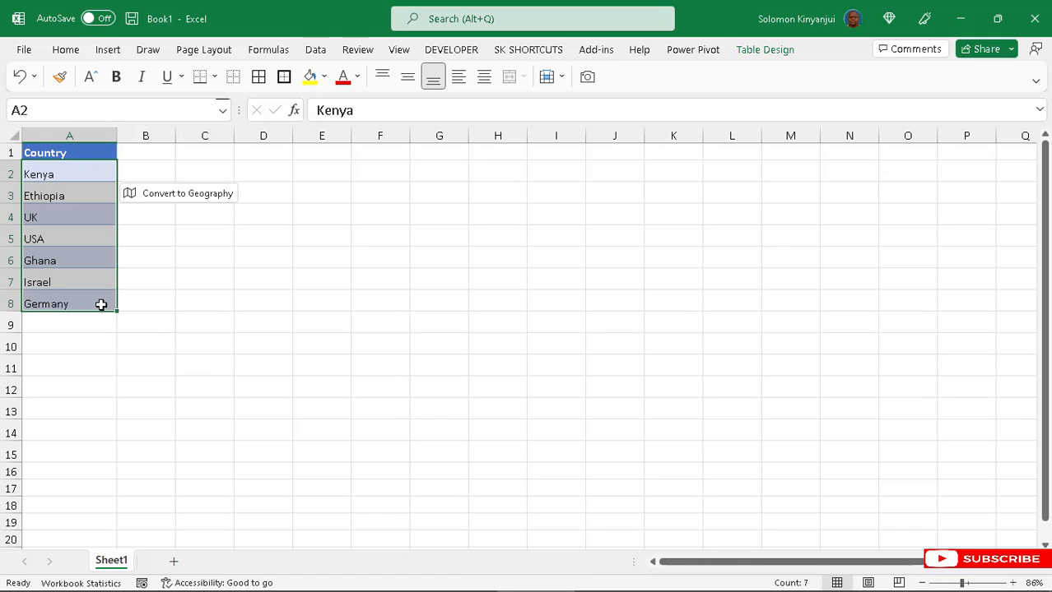
{"action": "left_click", "coordinate": [315, 51]}
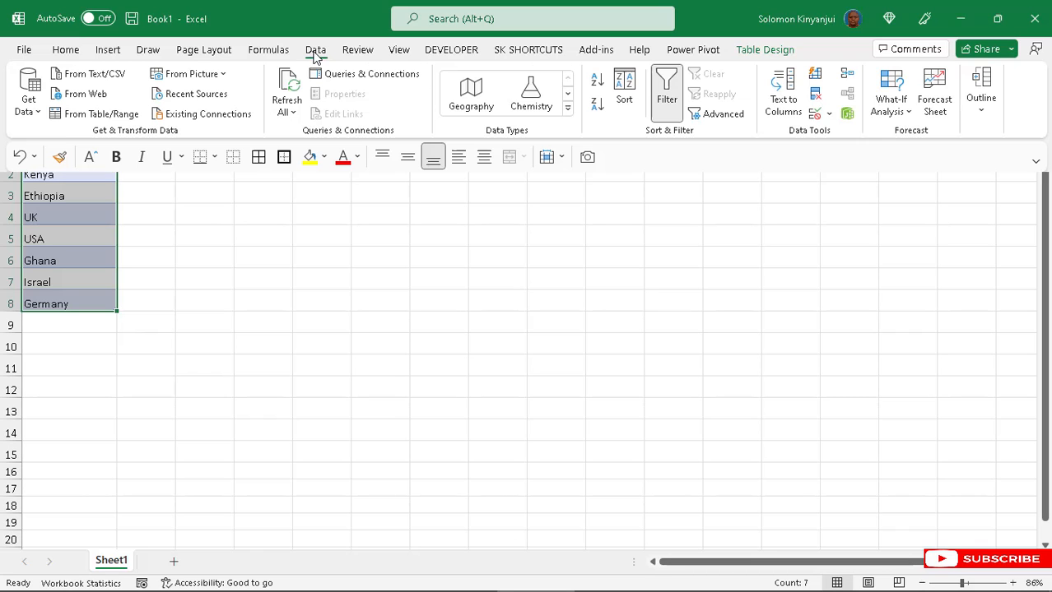
{"action": "left_click", "coordinate": [472, 99]}
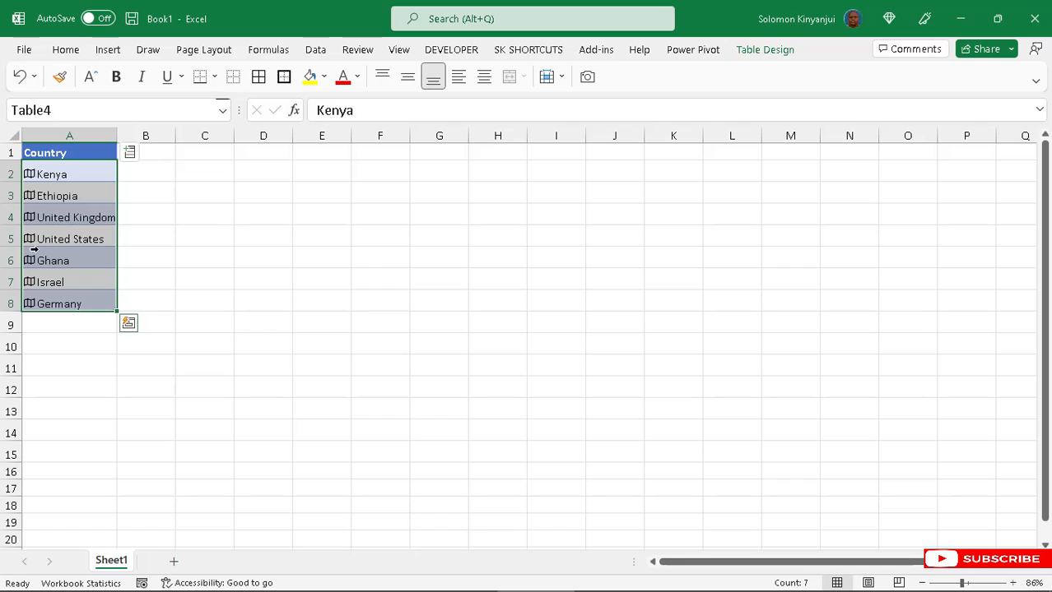
Extract the Image and Calling code fields of the countries into two new table columns
{"action": "left_click", "coordinate": [130, 156]}
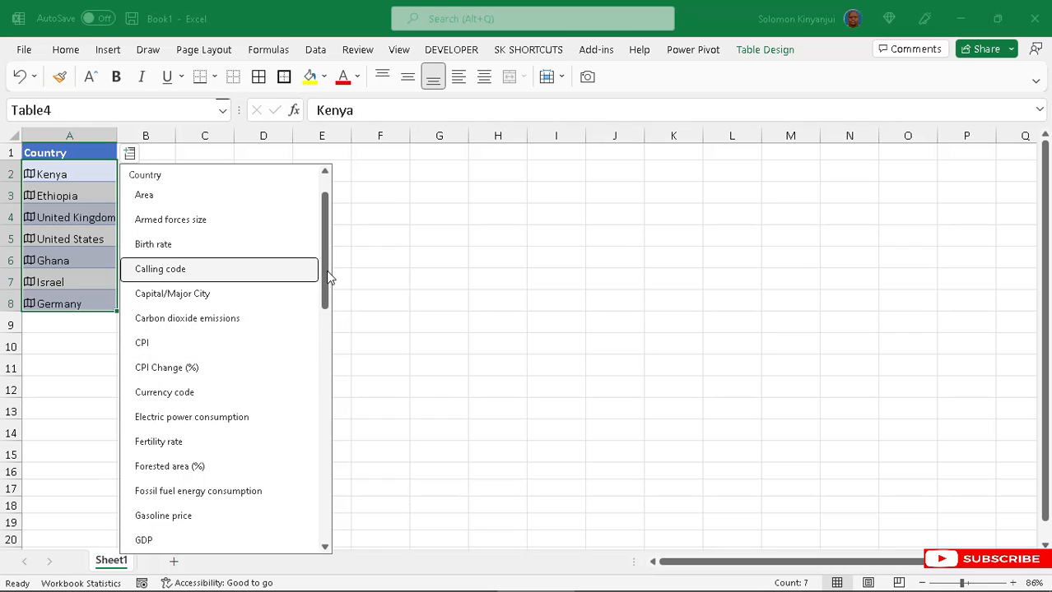
{"action": "left_click_drag", "start_coordinate": [328, 280], "coordinate": [329, 363]}
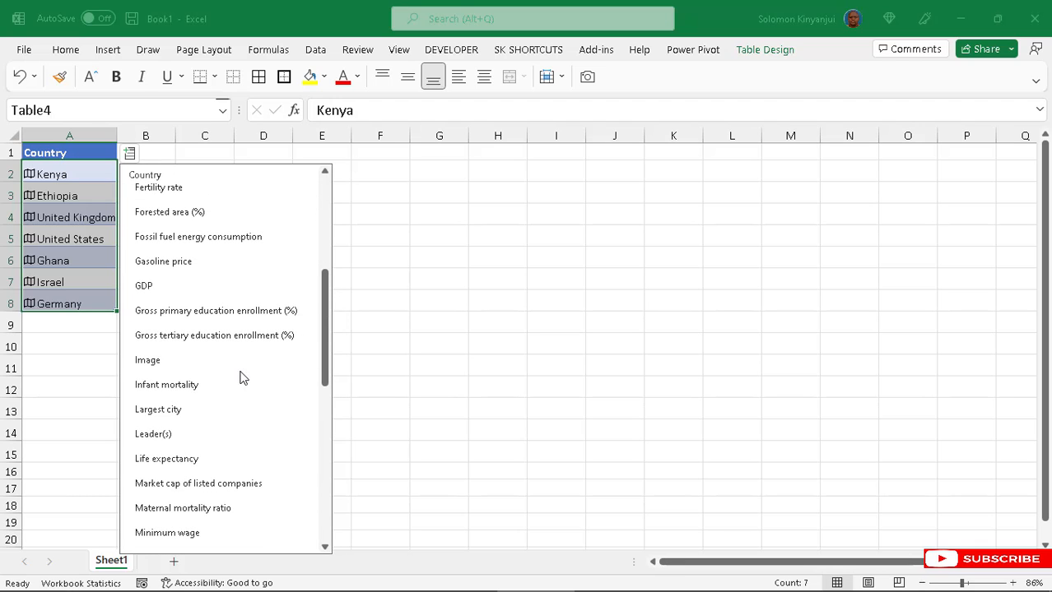
{"action": "left_click", "coordinate": [158, 361]}
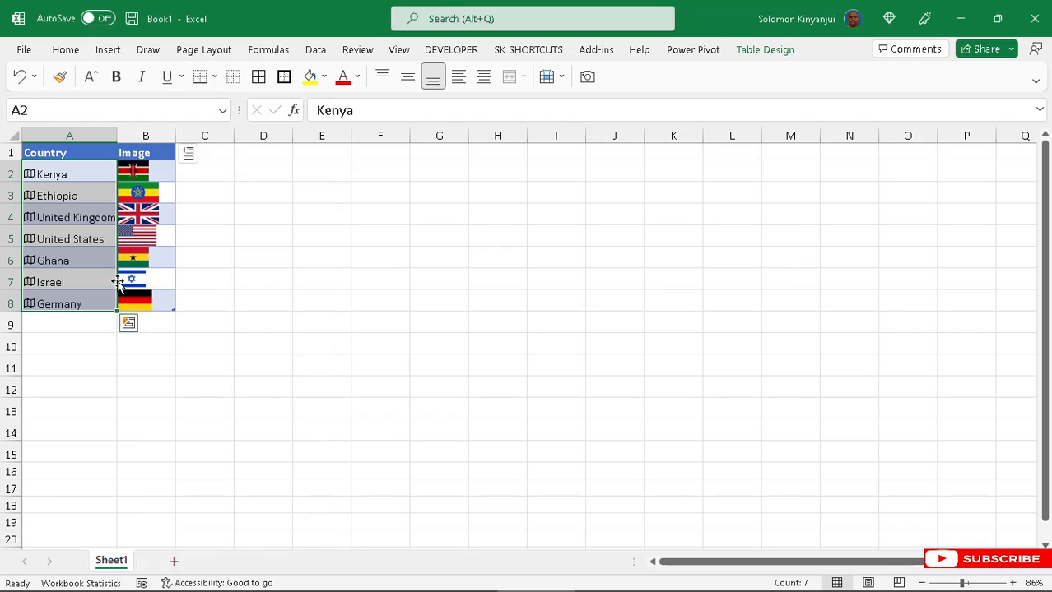
{"action": "left_click", "coordinate": [189, 156]}
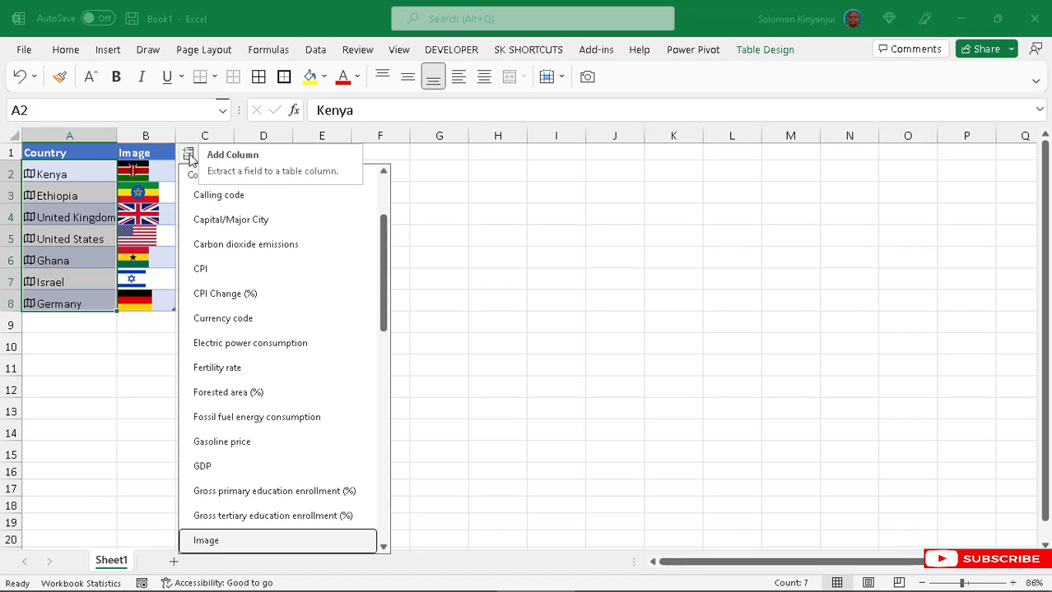
{"action": "left_click", "coordinate": [233, 200]}
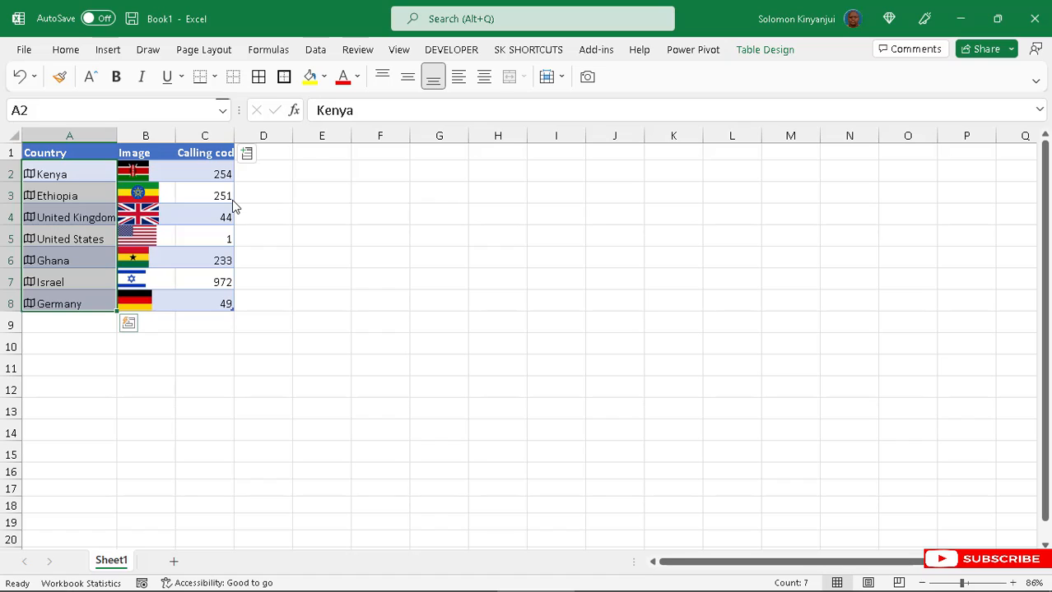
Extract the Area and Armed forces size fields into new table columns and widen the Armed forces size column to show its full header
{"action": "left_click", "coordinate": [248, 156]}
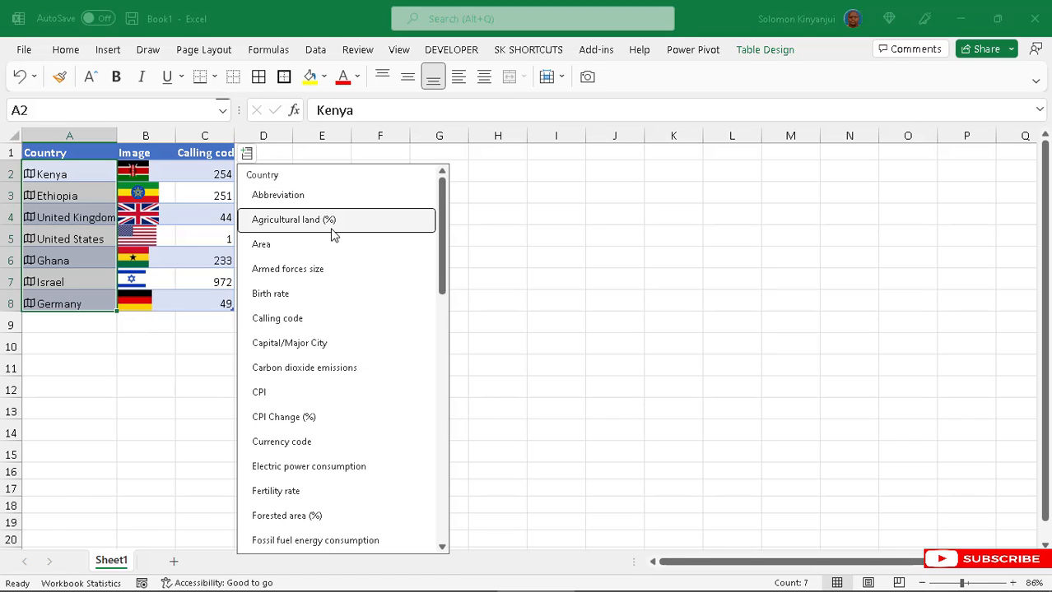
{"action": "left_click", "coordinate": [294, 245]}
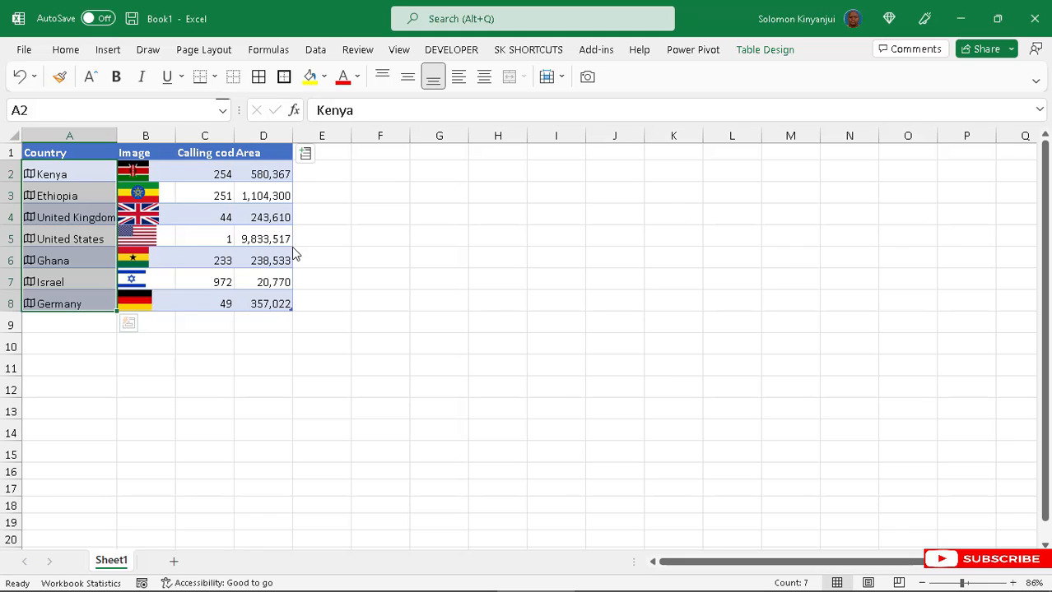
{"action": "left_click", "coordinate": [305, 156]}
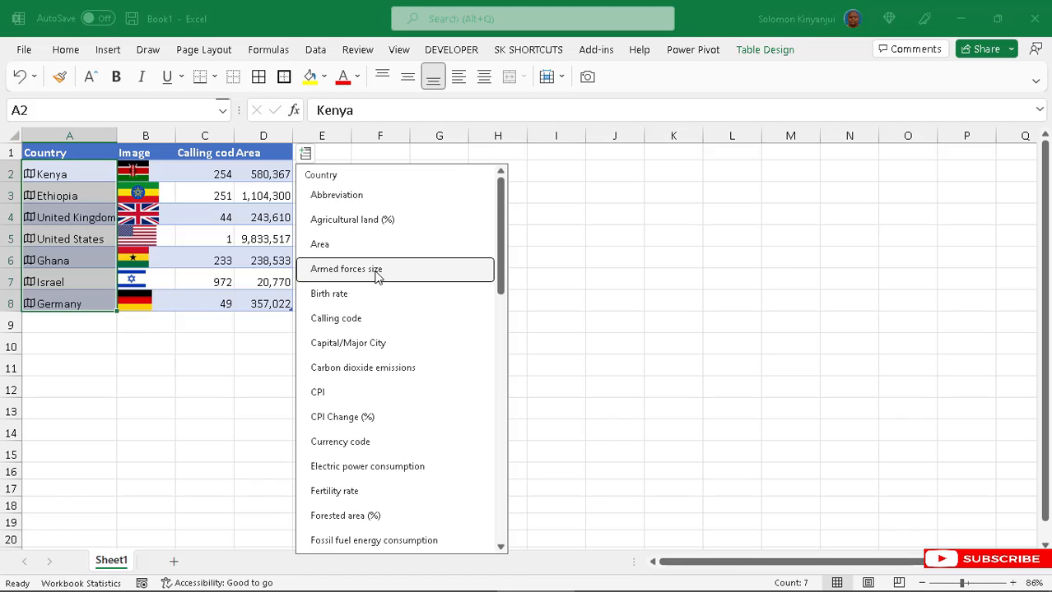
{"action": "left_click", "coordinate": [377, 275]}
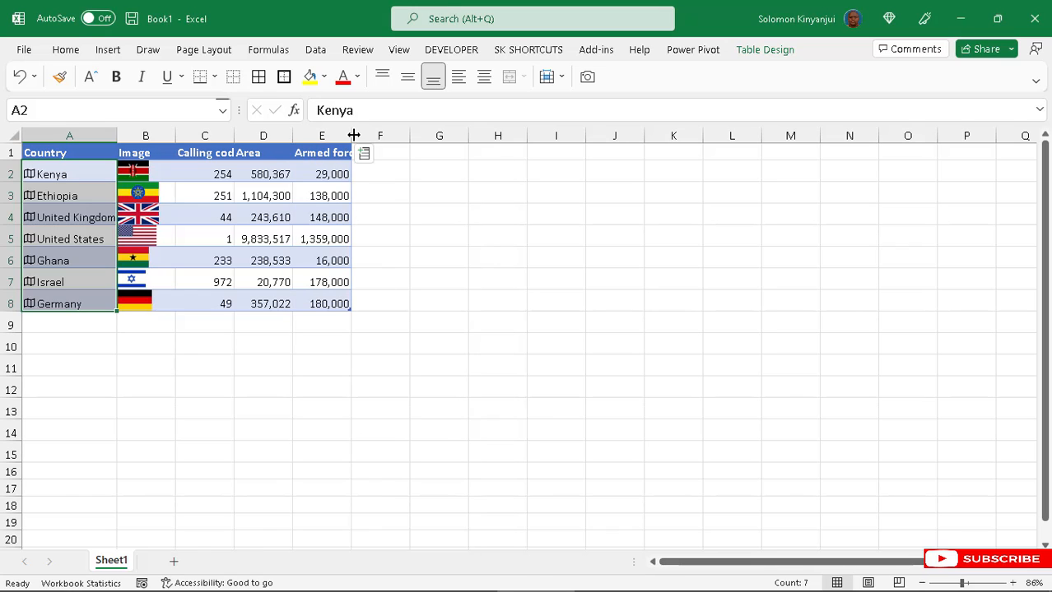
{"action": "left_click_drag", "start_coordinate": [354, 135], "coordinate": [397, 135]}
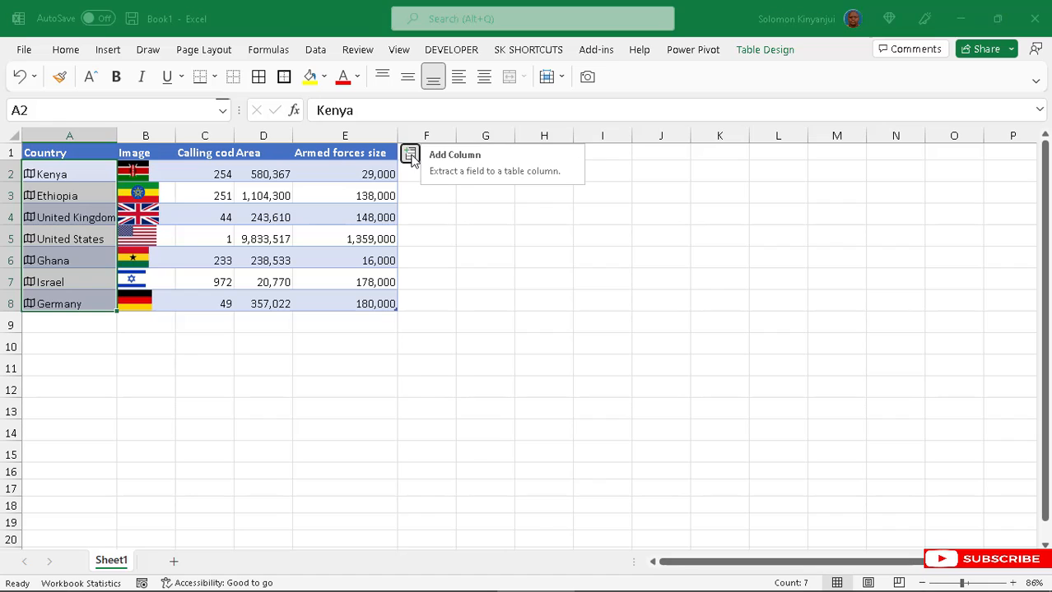
Extract the Birth rate and GDP fields of the countries into new table columns and widen the GDP column
{"action": "left_click", "coordinate": [412, 158]}
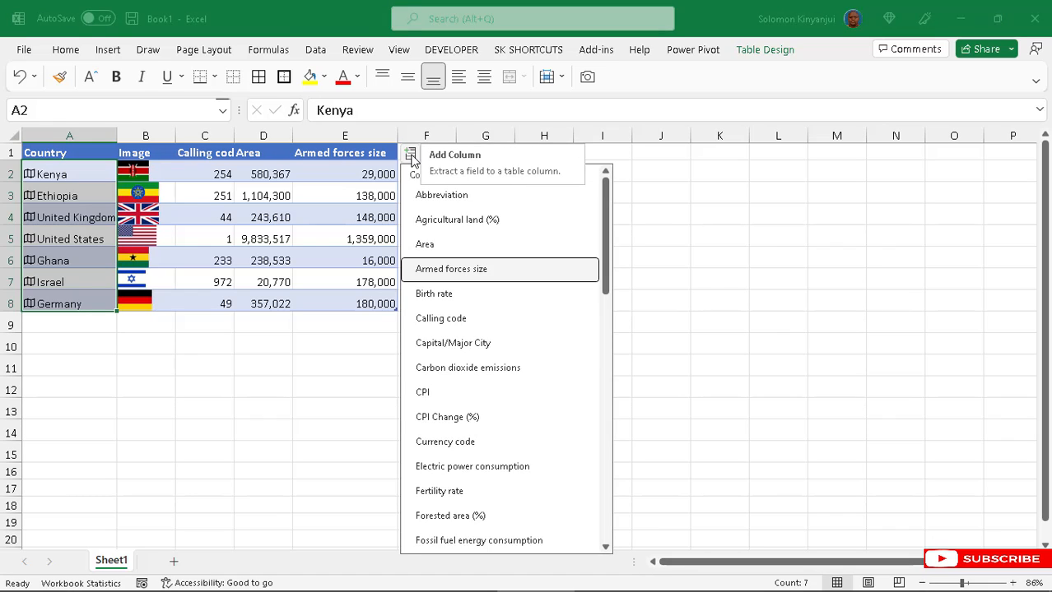
{"action": "left_click", "coordinate": [481, 298]}
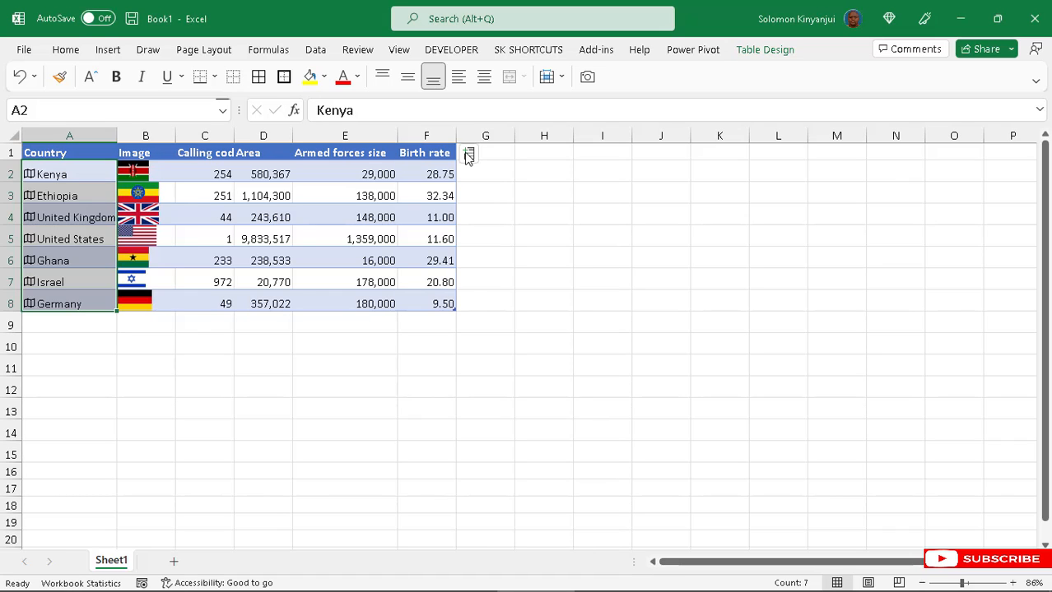
{"action": "left_click", "coordinate": [471, 155]}
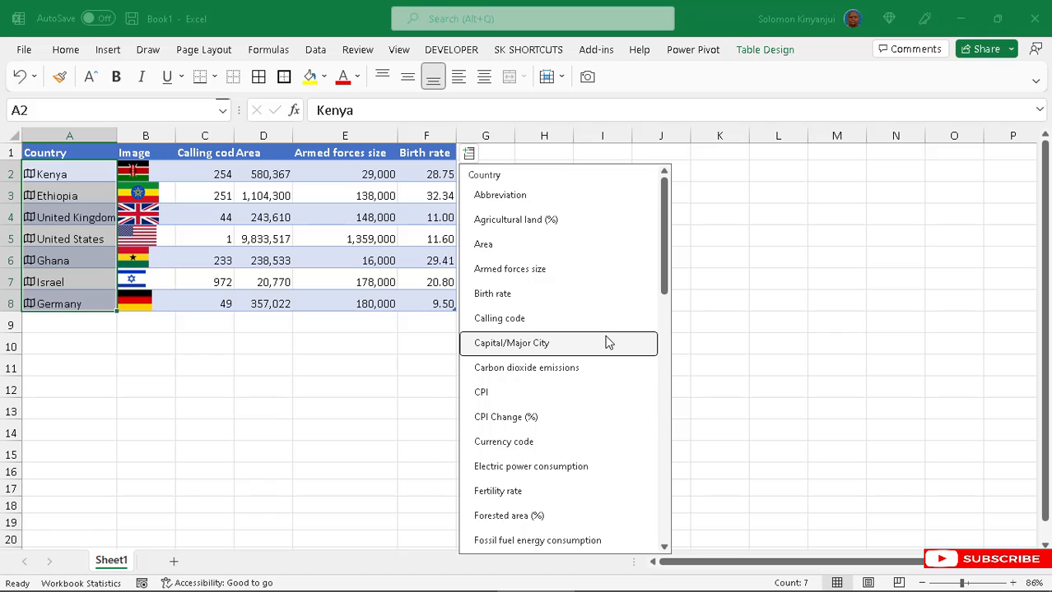
{"action": "left_click_drag", "start_coordinate": [666, 279], "coordinate": [667, 352]}
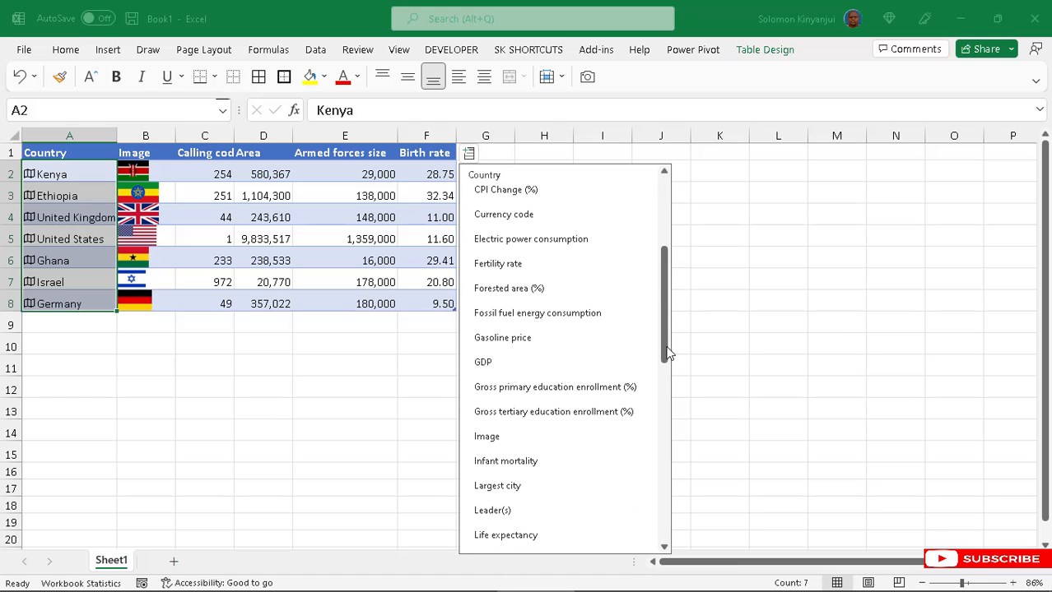
{"action": "left_click", "coordinate": [573, 372]}
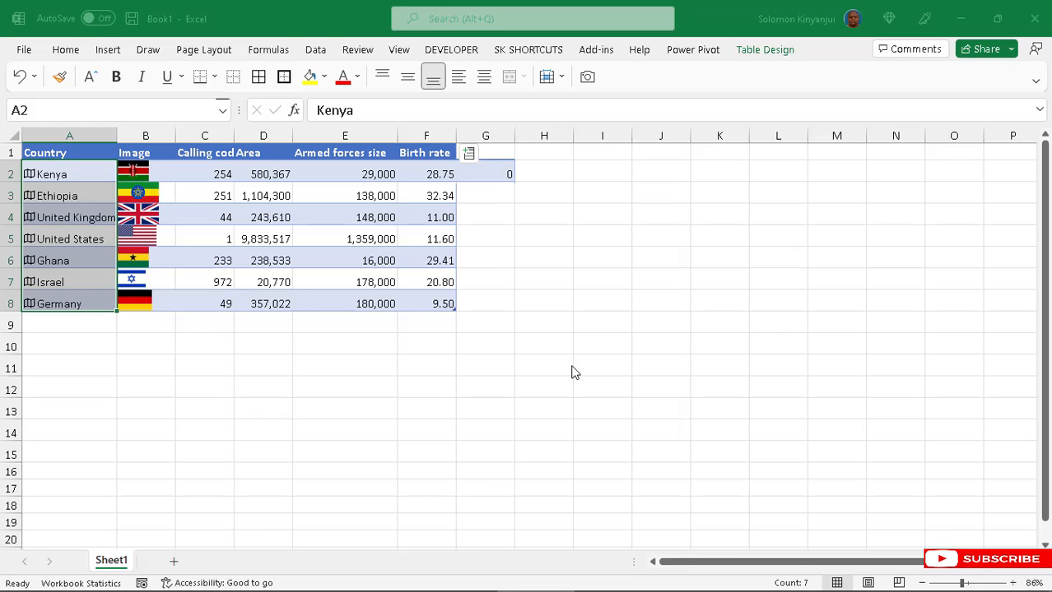
{"action": "left_click_drag", "start_coordinate": [513, 136], "coordinate": [567, 135]}
Extract the National anthem field into a new table column and widen the GDP column further so all its figures fit
{"action": "left_click", "coordinate": [580, 155]}
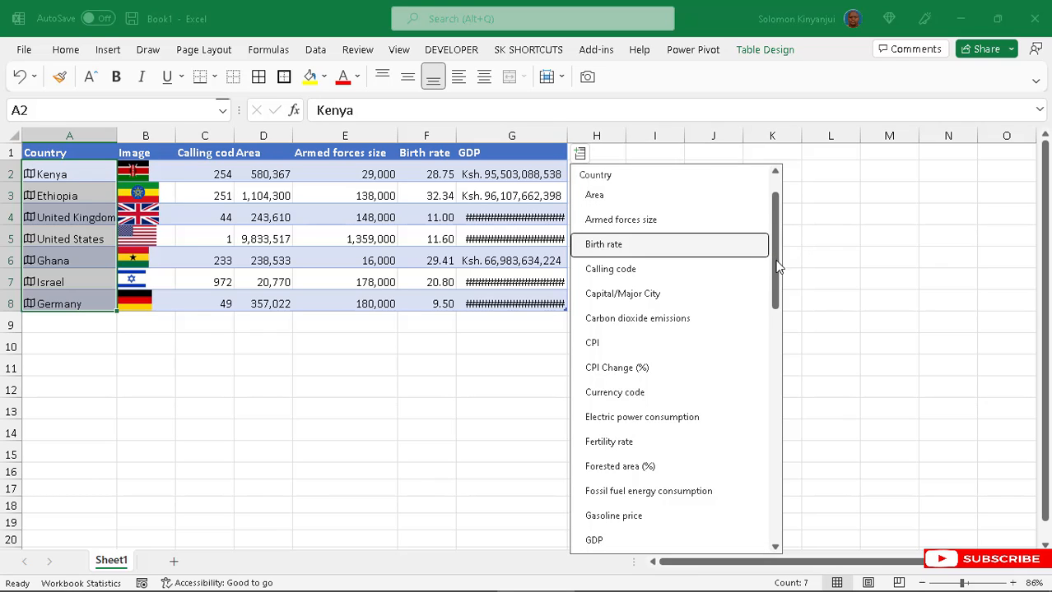
{"action": "left_click_drag", "start_coordinate": [778, 265], "coordinate": [788, 399]}
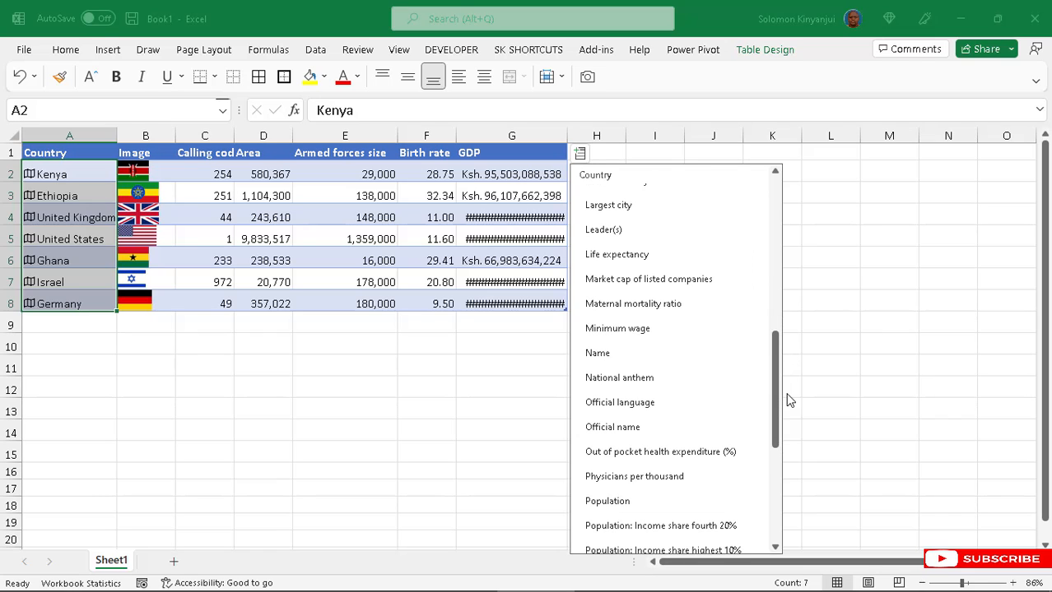
{"action": "left_click", "coordinate": [651, 381]}
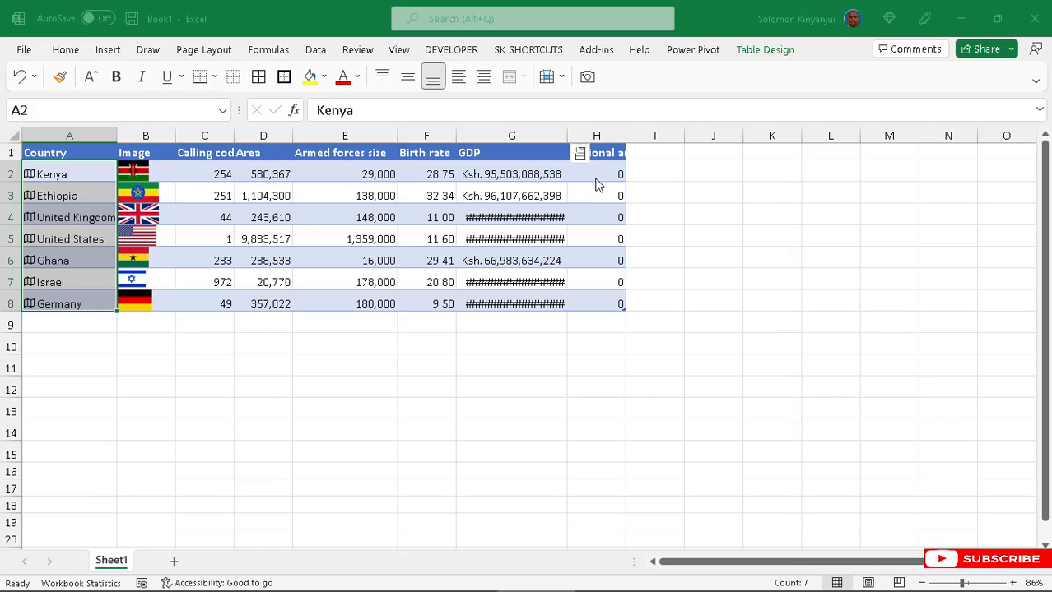
{"action": "left_click_drag", "start_coordinate": [567, 138], "coordinate": [591, 138]}
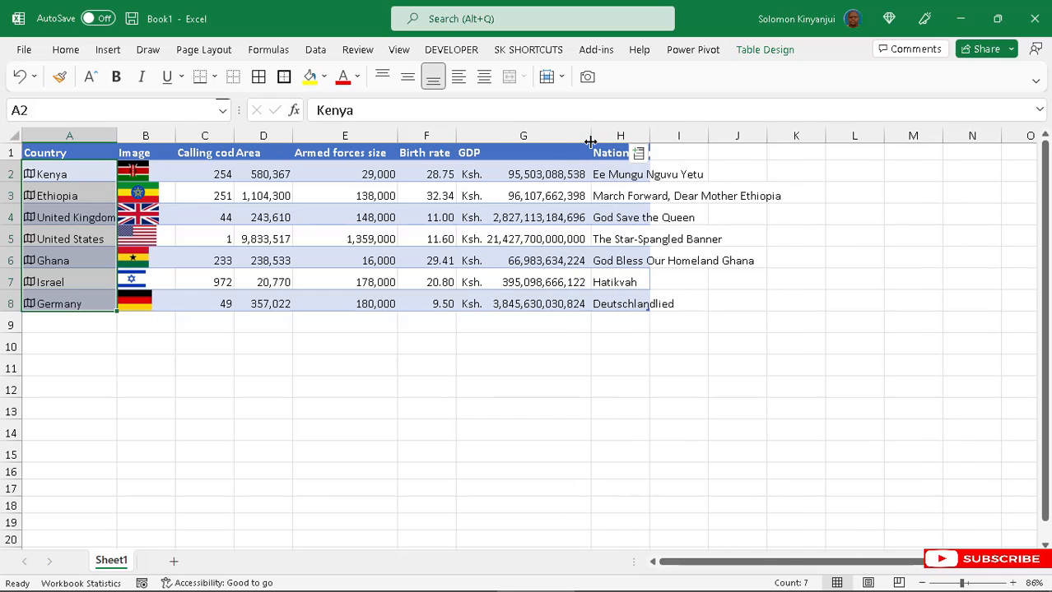
Extract the Population field of the countries into a new table column and widen it to fit the figures
{"action": "left_click", "coordinate": [664, 154]}
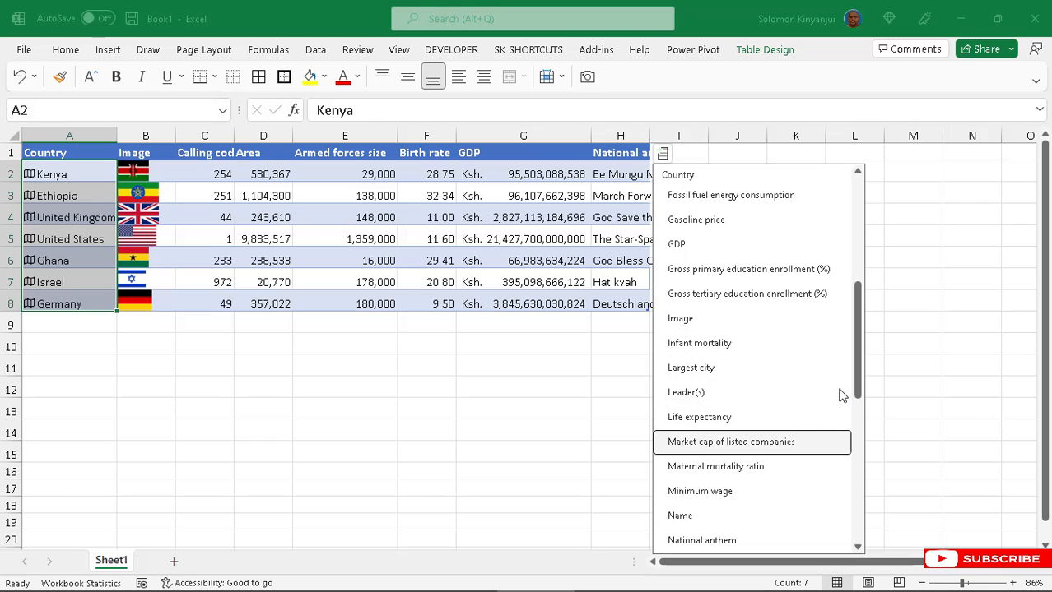
{"action": "left_click_drag", "start_coordinate": [861, 387], "coordinate": [843, 423]}
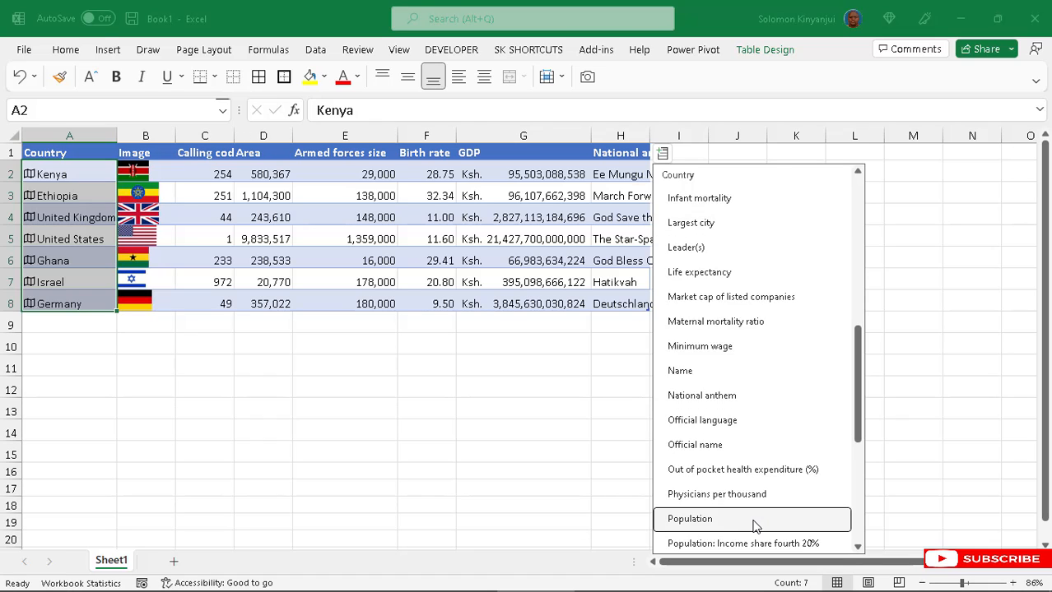
{"action": "left_click", "coordinate": [689, 519]}
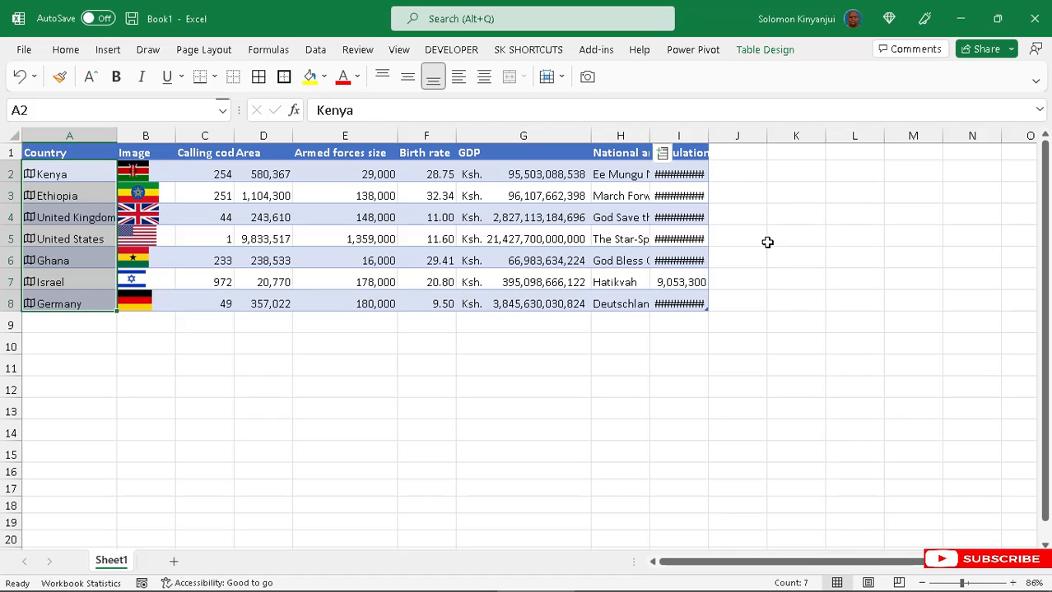
{"action": "left_click_drag", "start_coordinate": [708, 139], "coordinate": [736, 137]}
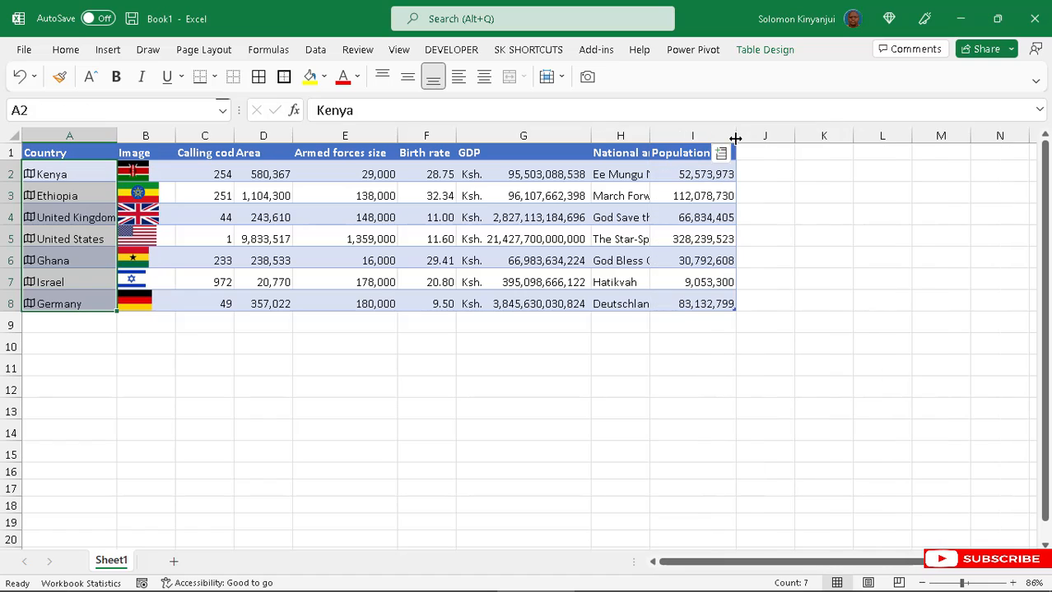
Fit the width of the National anthem column to its contents
{"action": "left_click", "coordinate": [750, 153]}
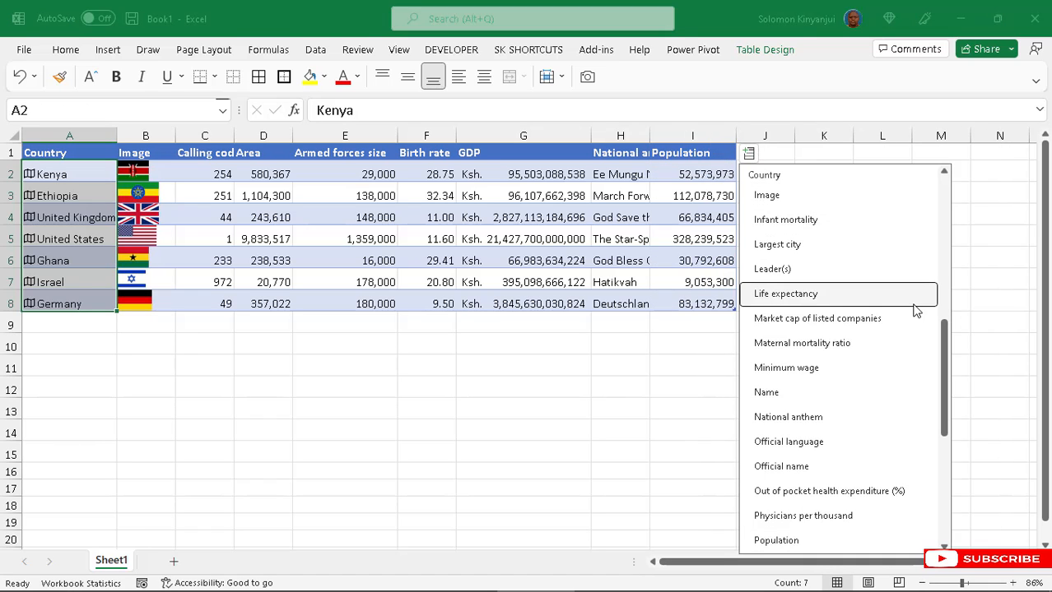
{"action": "left_click_drag", "start_coordinate": [943, 393], "coordinate": [941, 487]}
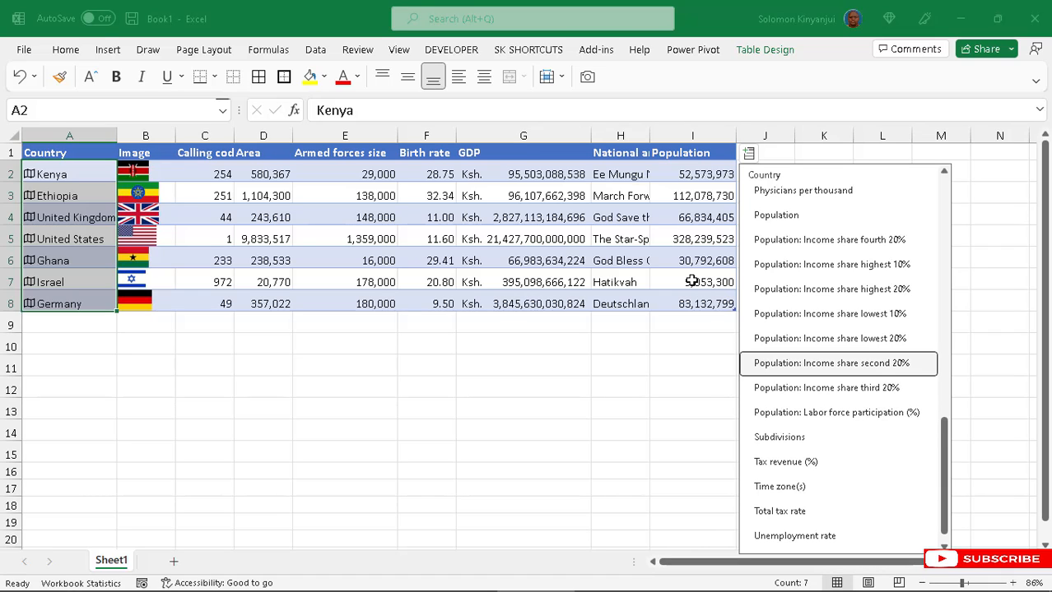
{"action": "left_click", "coordinate": [646, 216]}
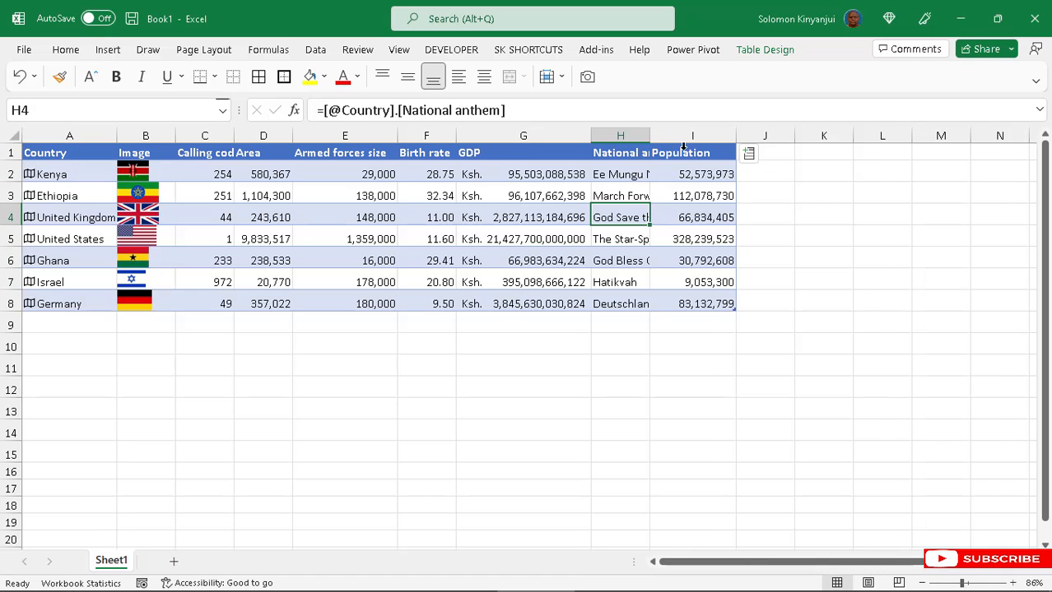
{"action": "double_click", "coordinate": [650, 131]}
Extract the Official language field into a new table column and widen it to show its header
{"action": "left_click", "coordinate": [895, 154]}
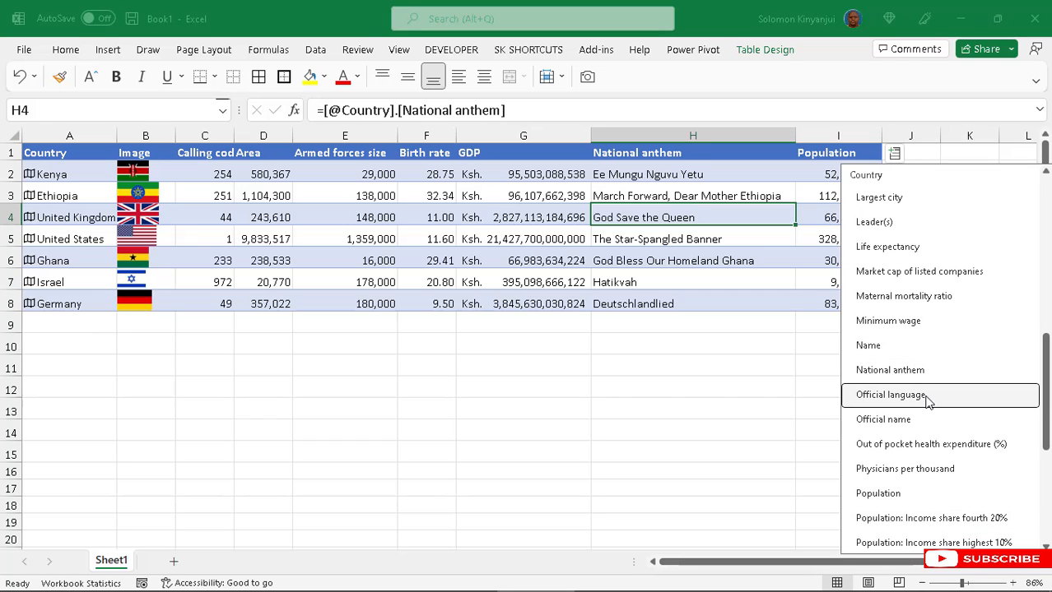
{"action": "left_click", "coordinate": [927, 397]}
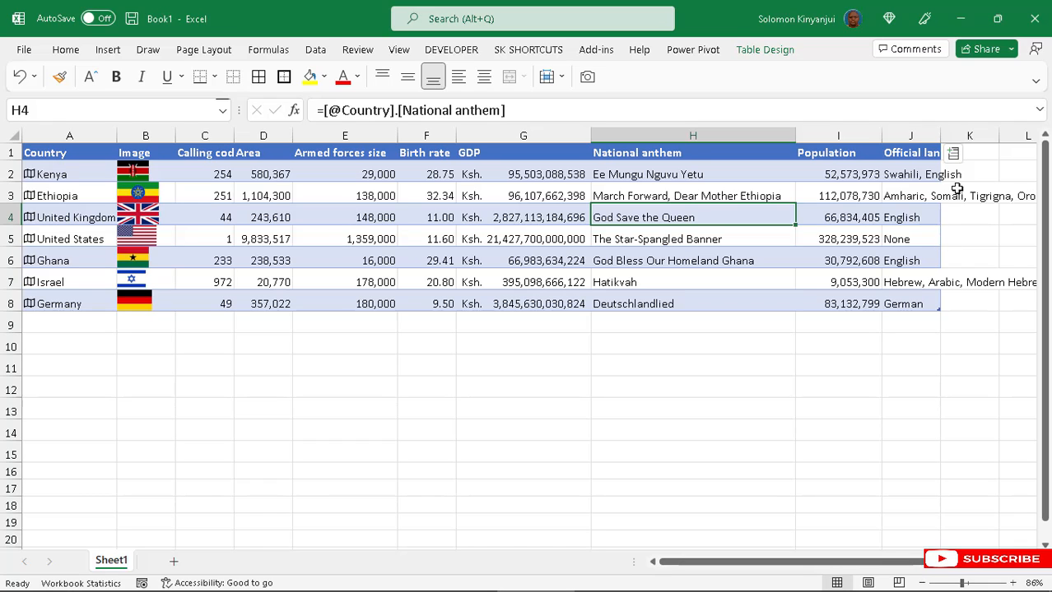
{"action": "left_click_drag", "start_coordinate": [942, 134], "coordinate": [967, 135]}
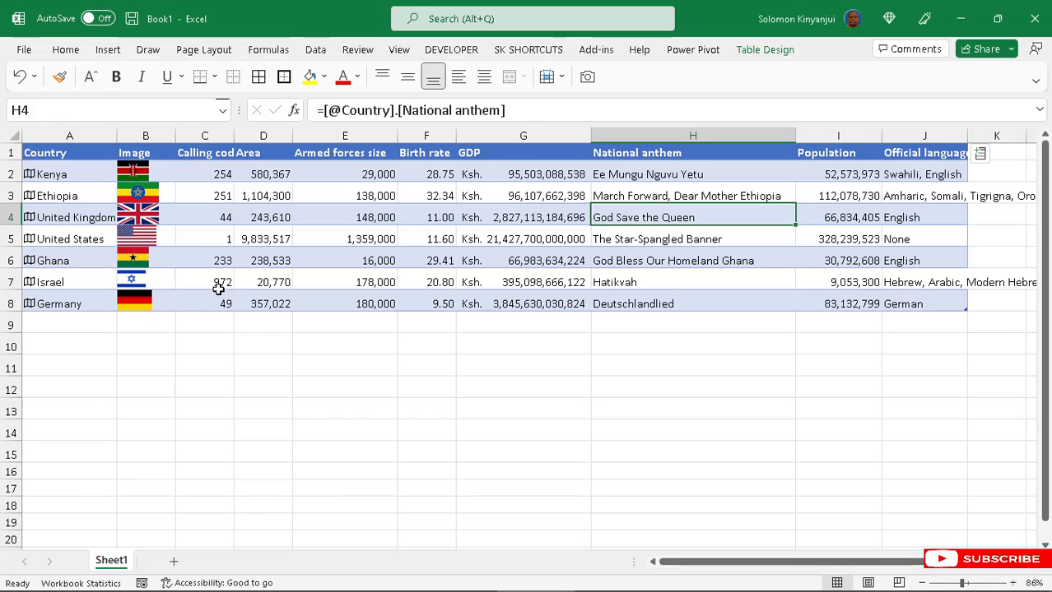
Add Russia in A9 and Canada in A10 as new table rows, widening the Area column to fit its figures
{"action": "left_click", "coordinate": [55, 325]}
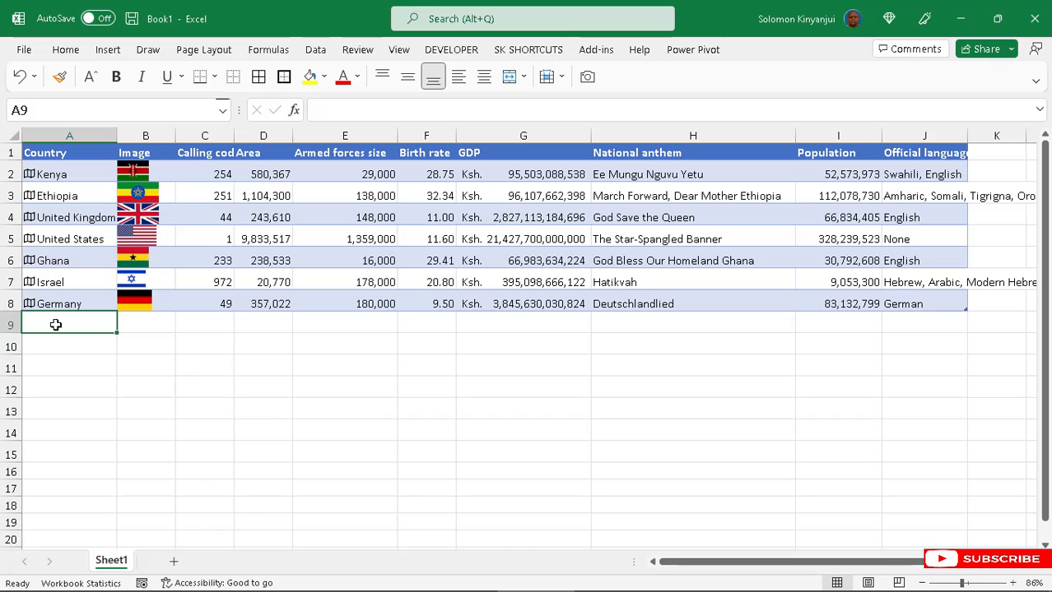
{"action": "type", "text": "Ru"}
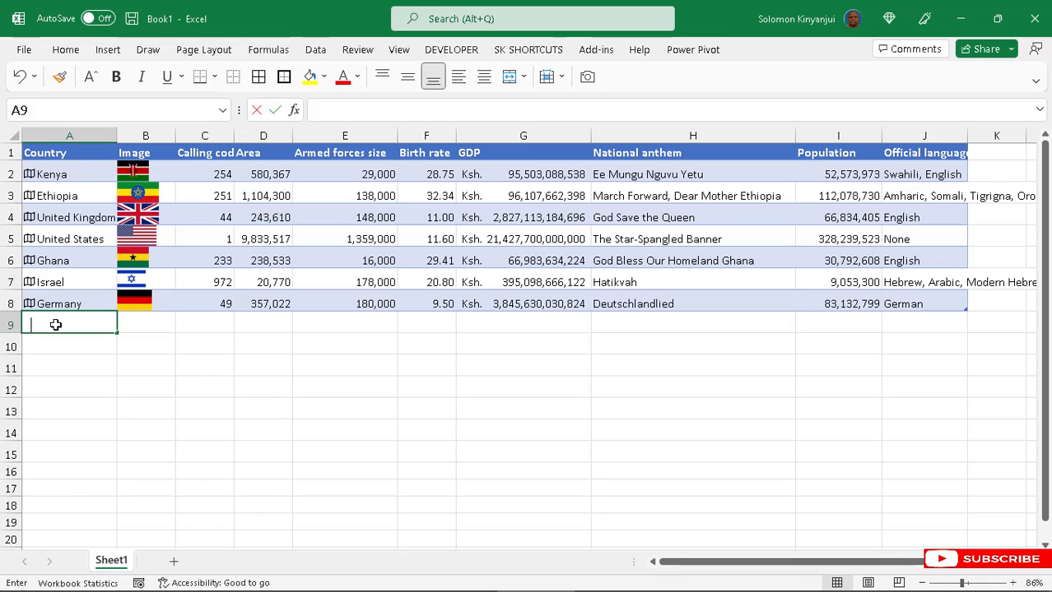
{"action": "type", "text": "ssi"}
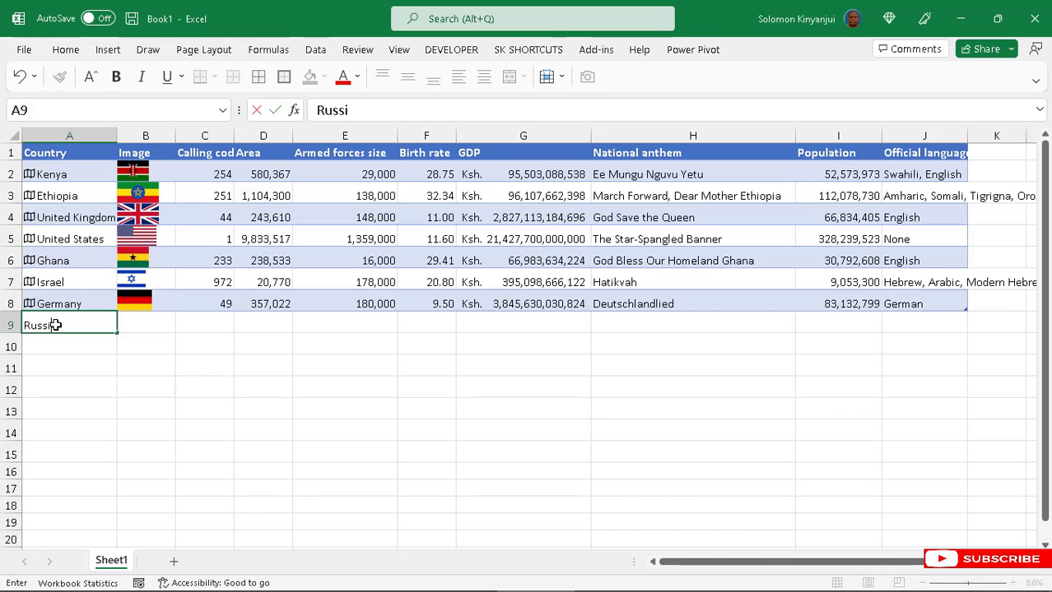
{"action": "type", "text": "a"}
{"action": "key", "text": "Return"}
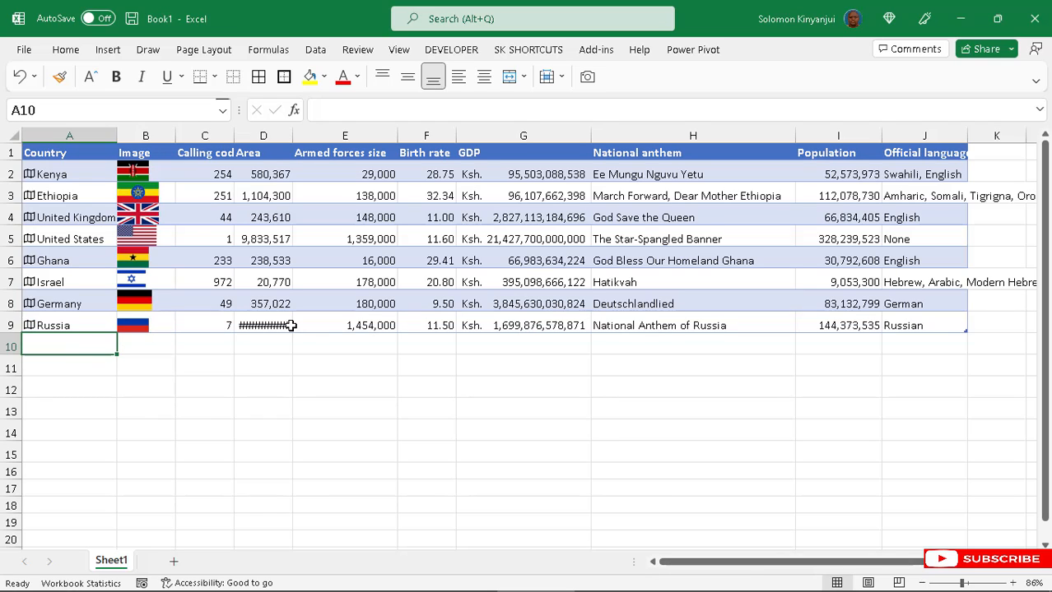
{"action": "left_click_drag", "start_coordinate": [291, 140], "coordinate": [317, 140]}
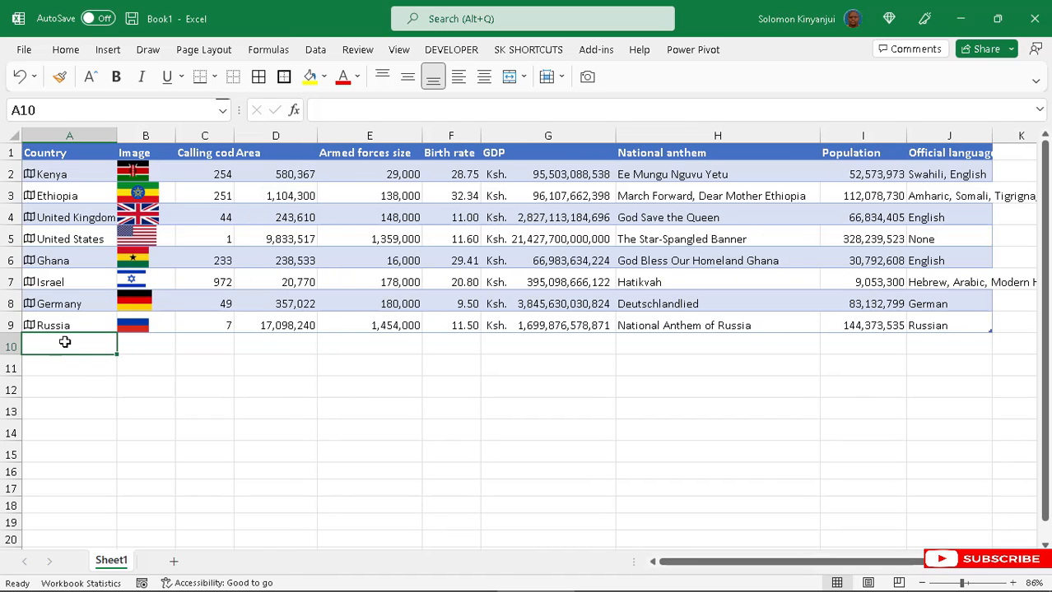
{"action": "type", "text": "Canada"}
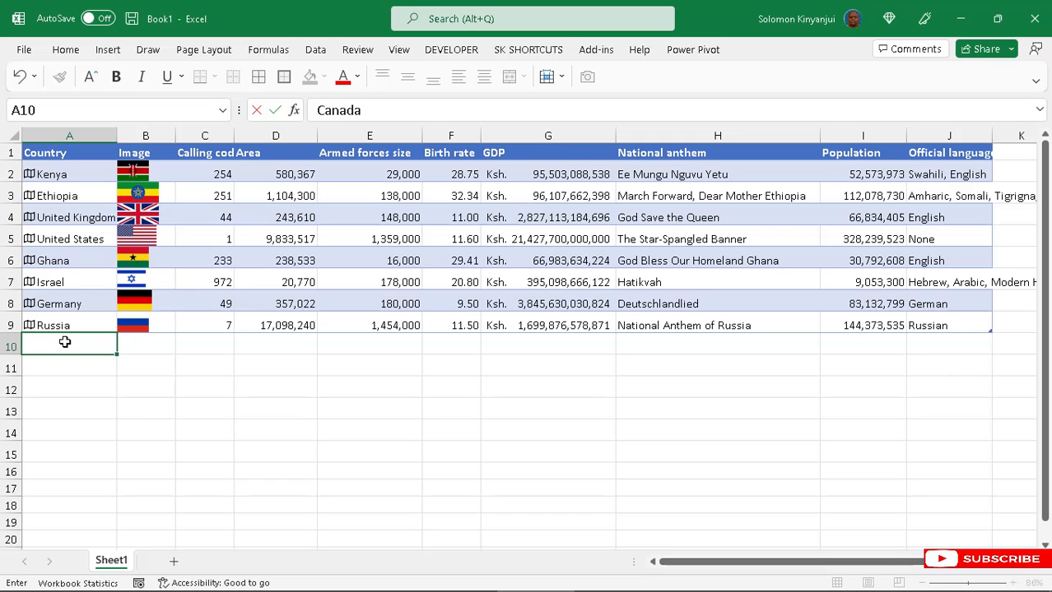
{"action": "key", "text": "Return"}
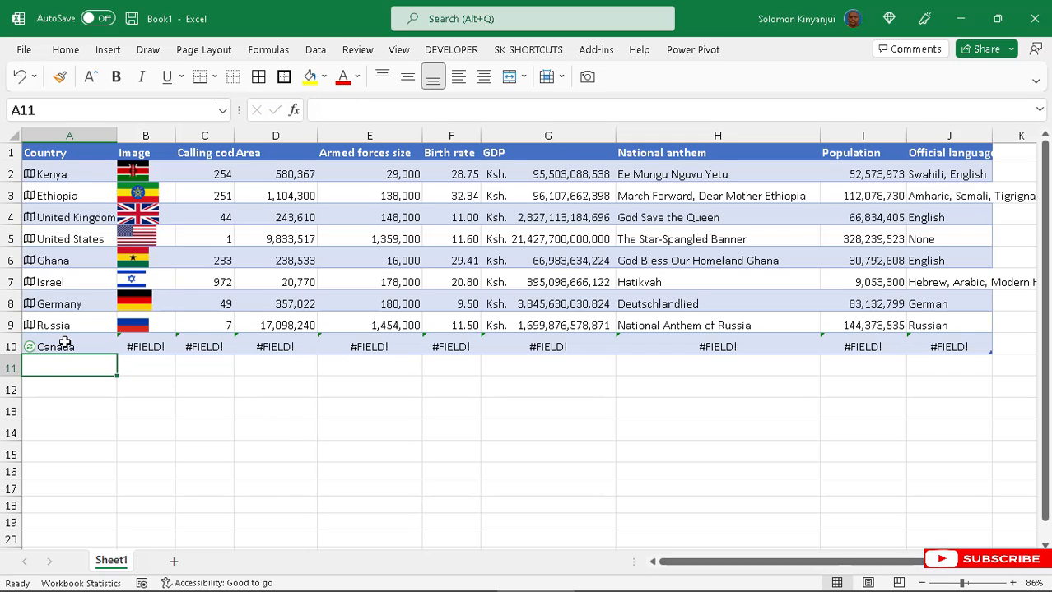